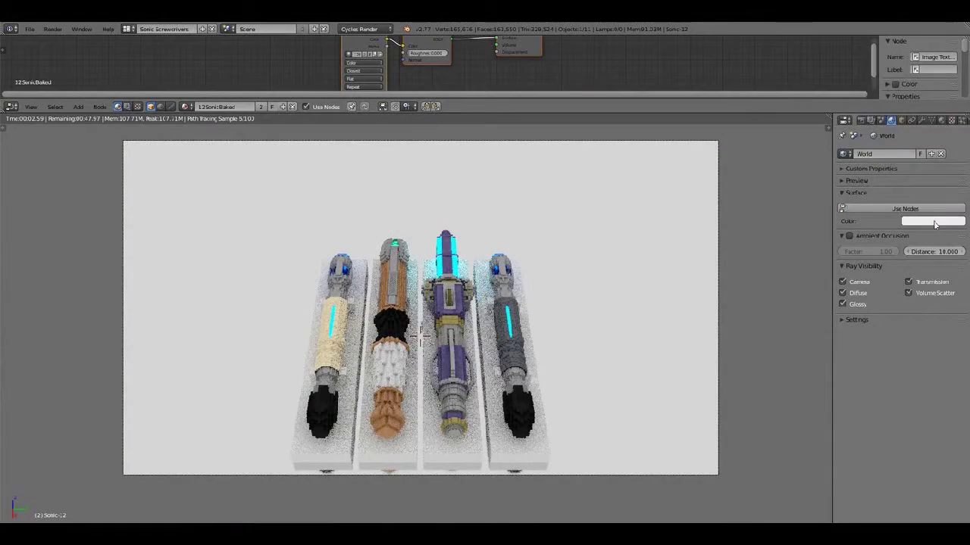
Try dark, blue, green and red-orange world background colours, ending on a pale neutral.
left_click(935, 221)
mouse_move(958, 106)
left_mouse_down()
mouse_move(956, 137)
mouse_move(956, 106)
left_mouse_up()
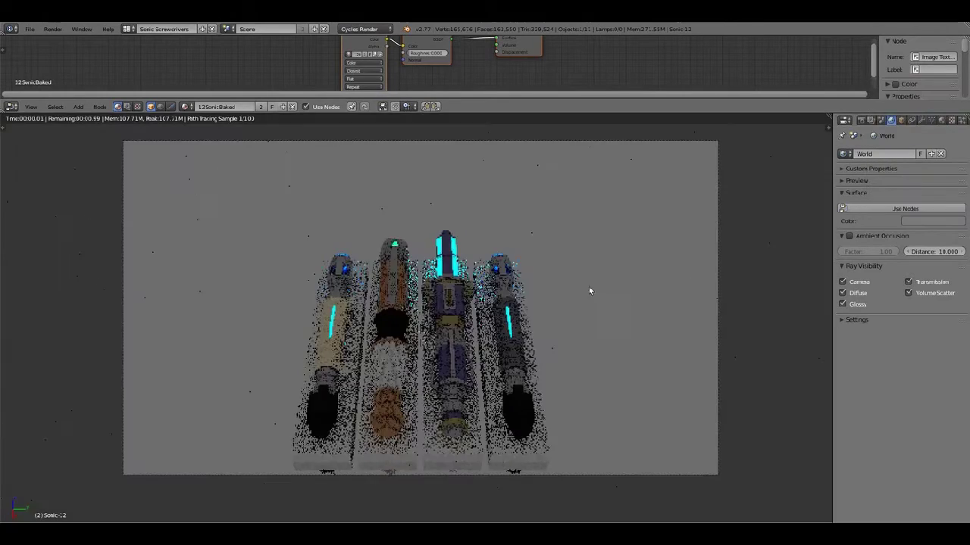
mouse_move(589, 287)
middle_mouse_down()
mouse_move(521, 266)
mouse_move(500, 301)
middle_mouse_up()
scroll(500, 307, "up", 5)
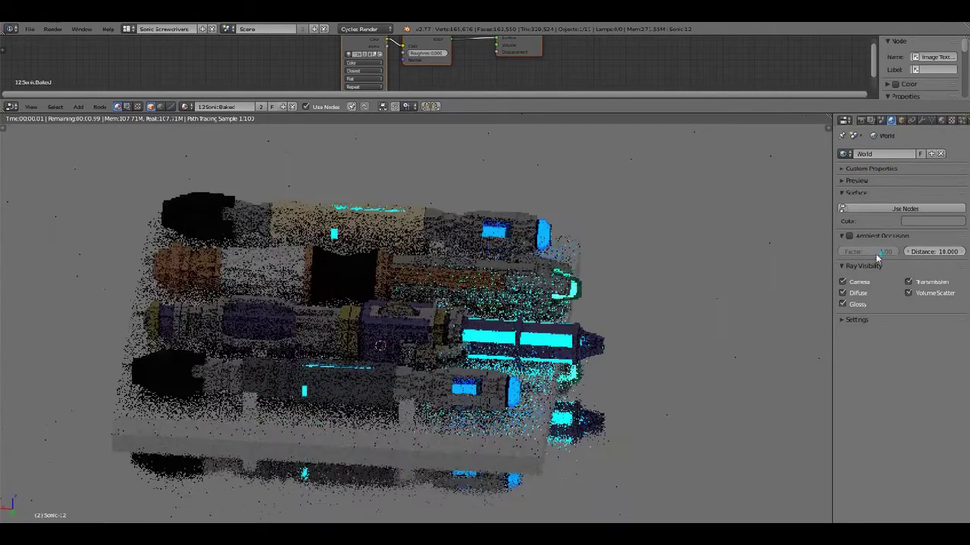
left_click(918, 222)
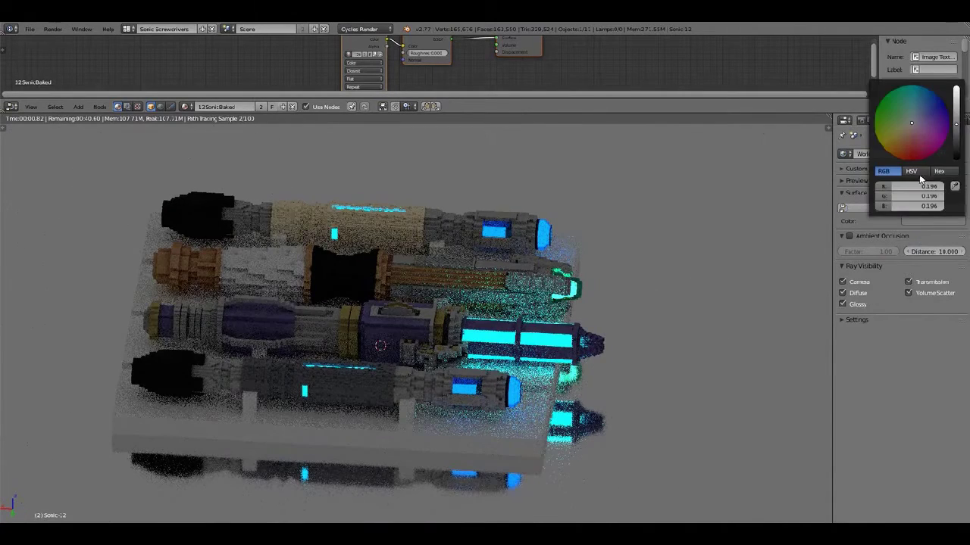
left_click(928, 98)
left_click(956, 93)
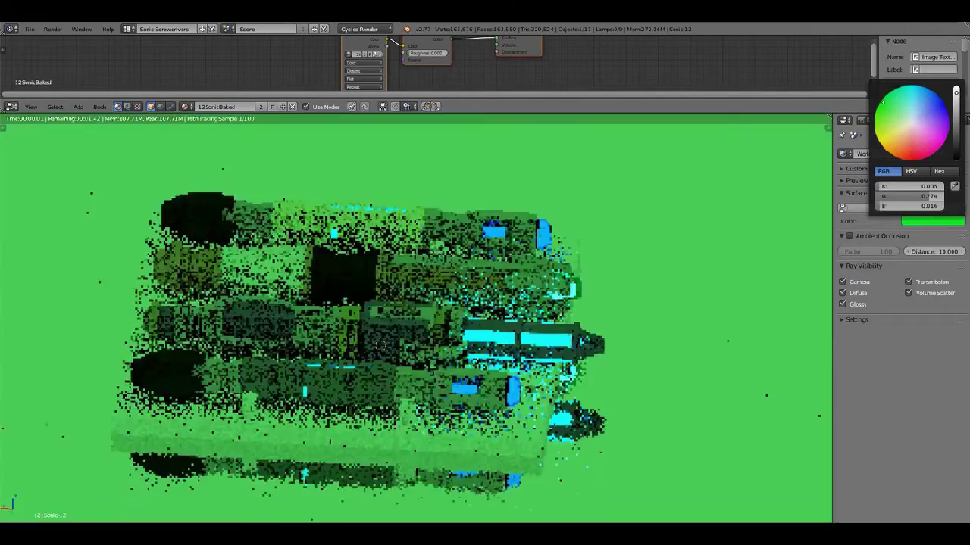
left_click(882, 101)
left_click(905, 156)
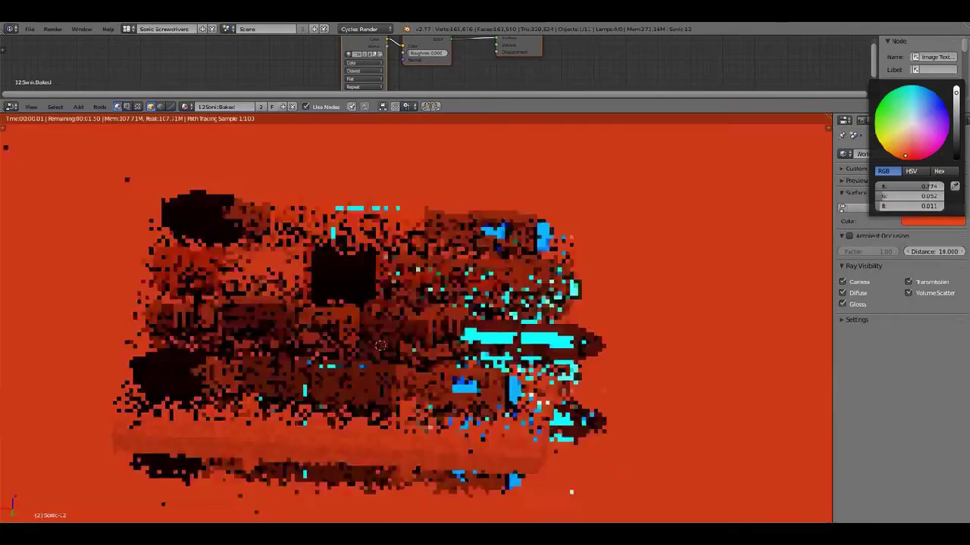
left_click(906, 124)
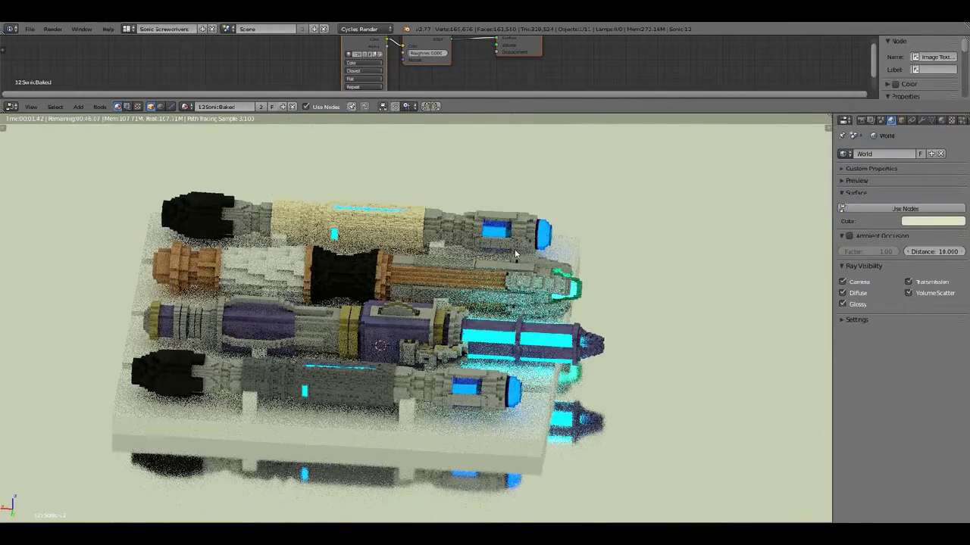
Set the world colour to RGB 0.702, 0.774, 0.557 and switch to solid shading.
mouse_move(628, 223)
middle_mouse_down()
mouse_move(648, 238)
mouse_move(752, 244)
middle_mouse_up()
left_click(946, 221)
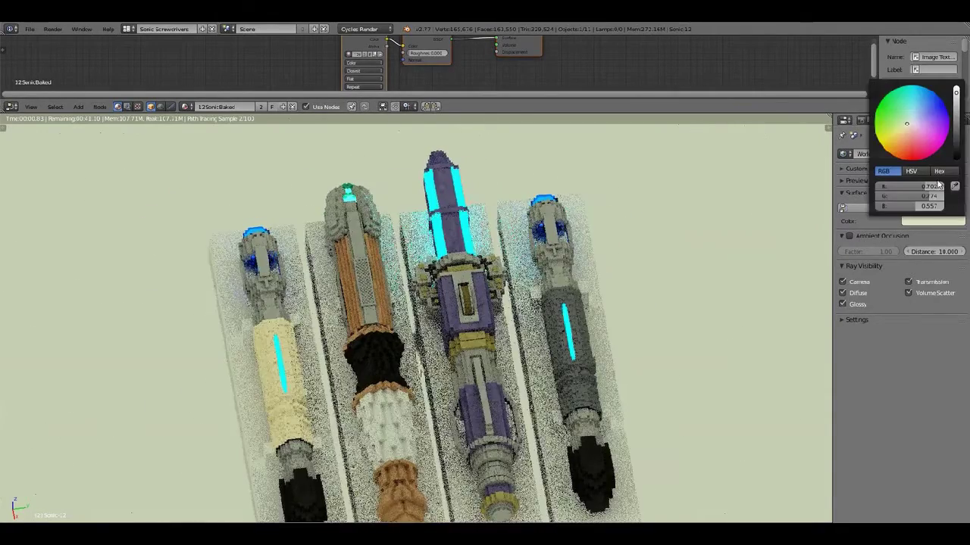
left_click(905, 187)
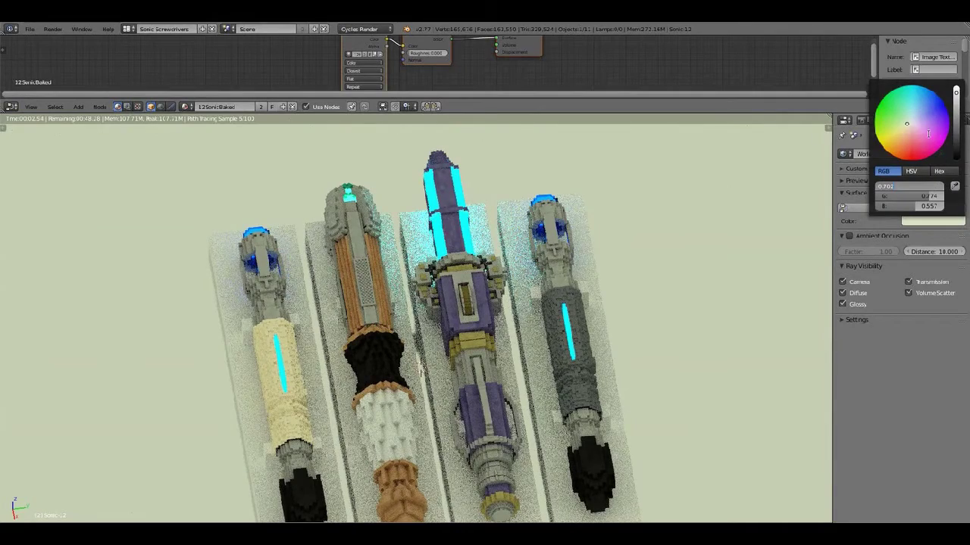
key("Return")
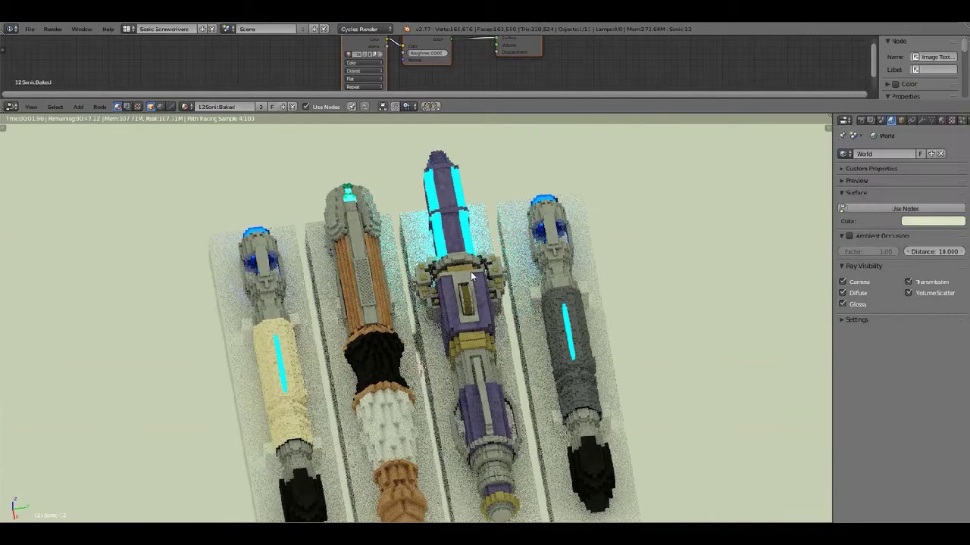
key("shift+z")
Reset the world colour to pure white and preview the scene rendered.
left_click(927, 221)
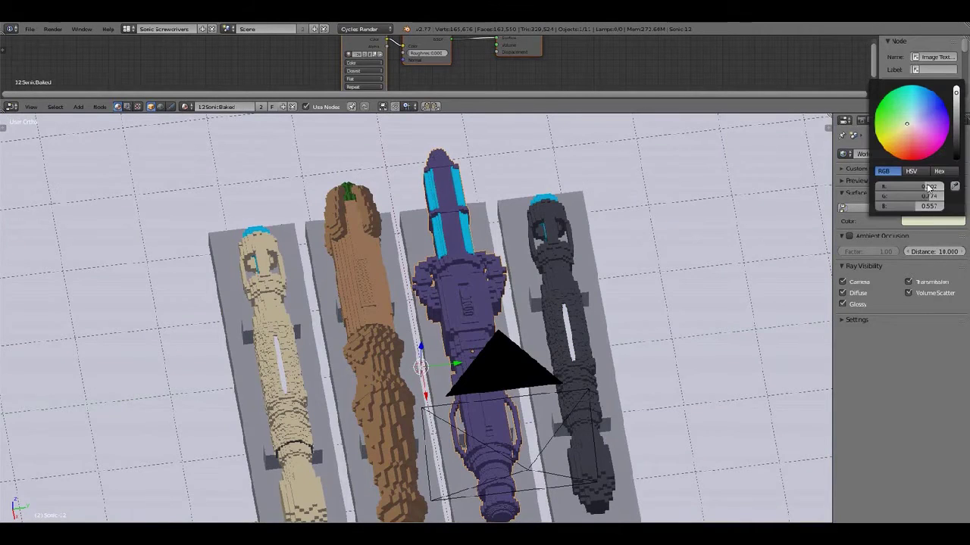
mouse_move(930, 187)
left_mouse_down()
mouse_move(945, 189)
mouse_move(947, 206)
left_mouse_up()
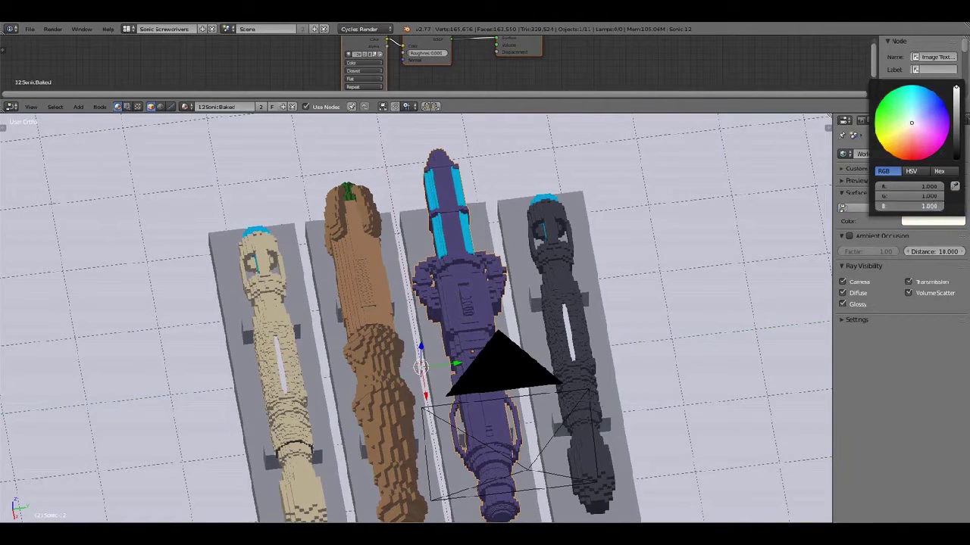
mouse_move(262, 259)
middle_mouse_down()
mouse_move(405, 244)
mouse_move(391, 238)
middle_mouse_up()
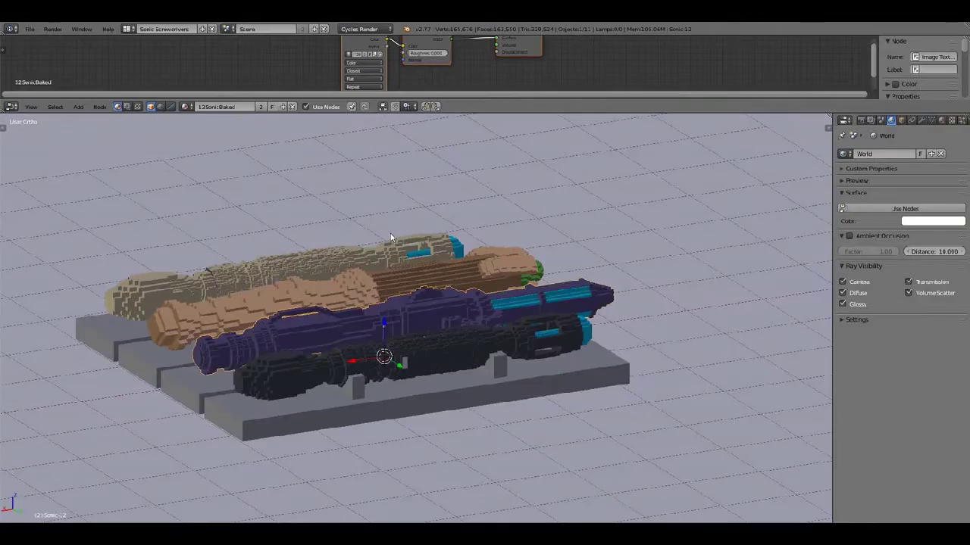
key("shift+z")
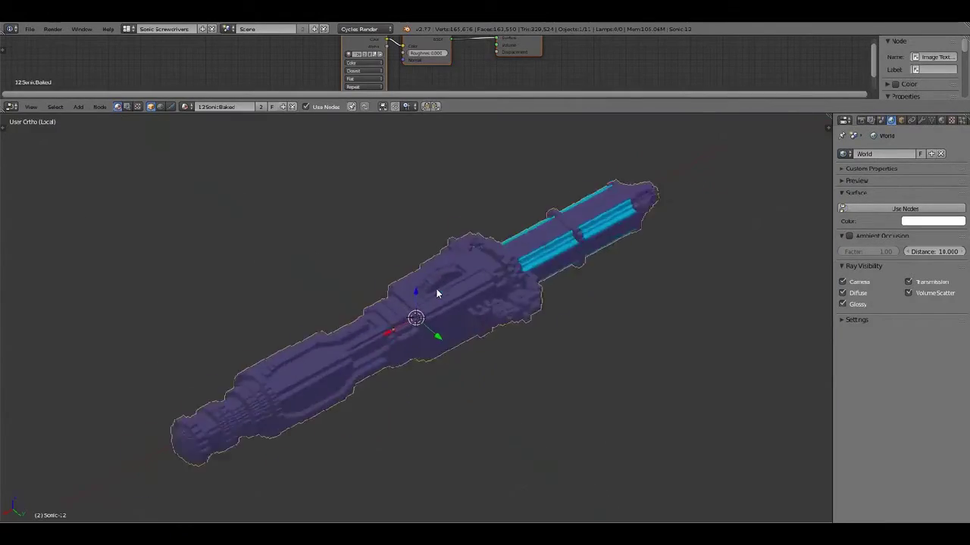
scroll(437, 294, "up", 4)
Show the purple screwdriver in Material shading from a close perspective top view.
key("z")
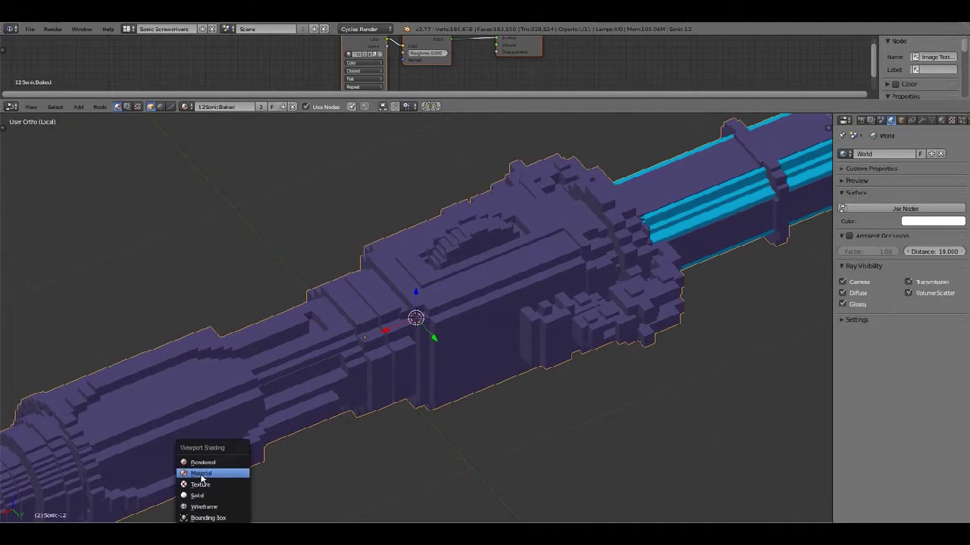
left_click(201, 474)
middle_click_drag(416, 318, 416, 320)
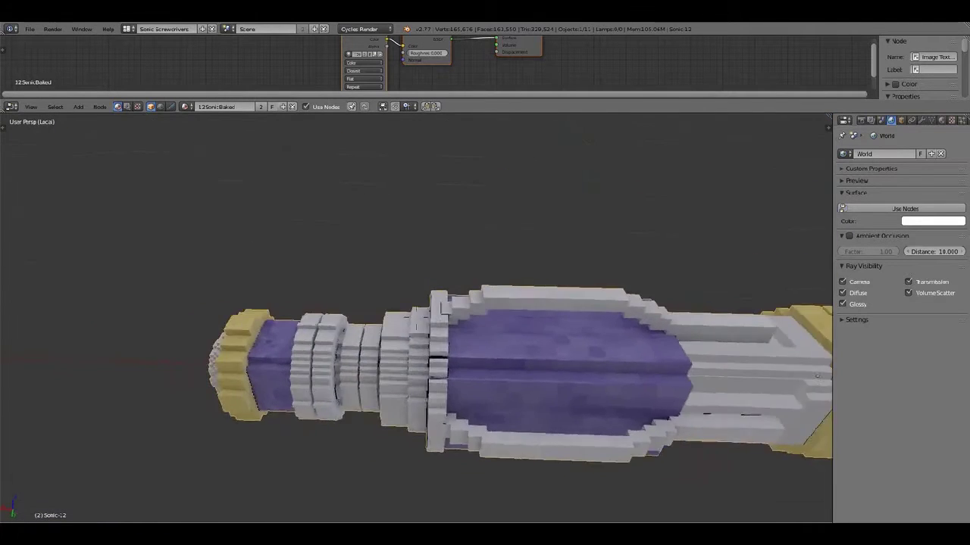
key("KP_7")
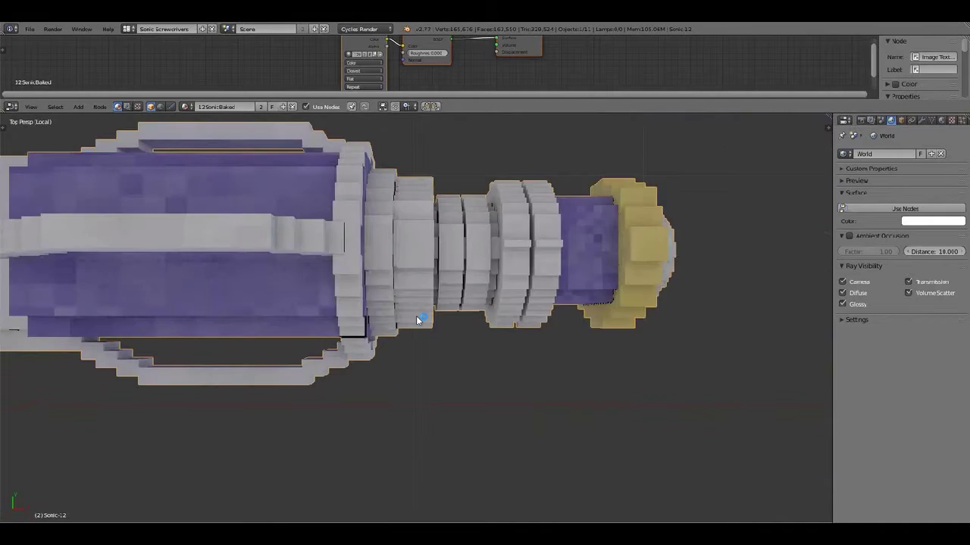
scroll(417, 316, "up", 3)
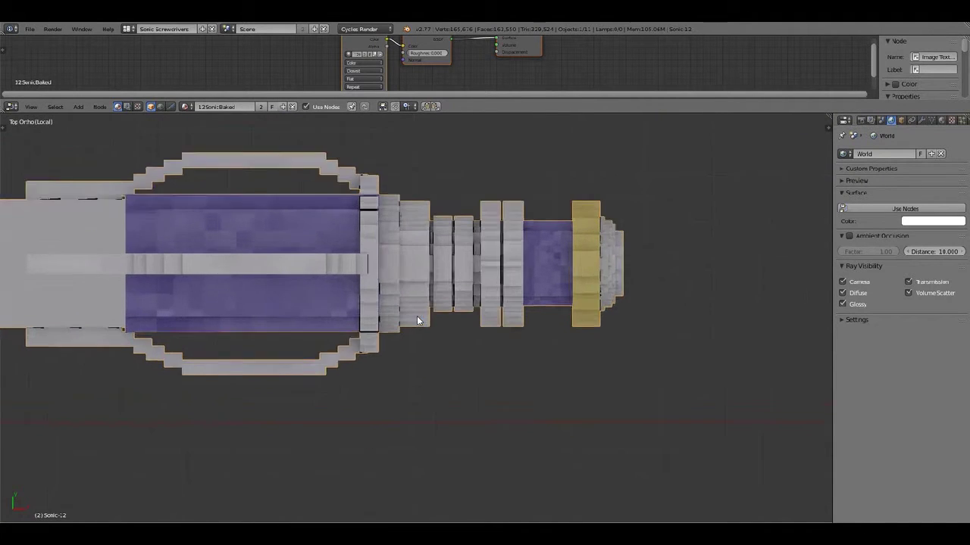
middle_click_drag(400, 336, 343, 394, "shift")
key("KP_5")
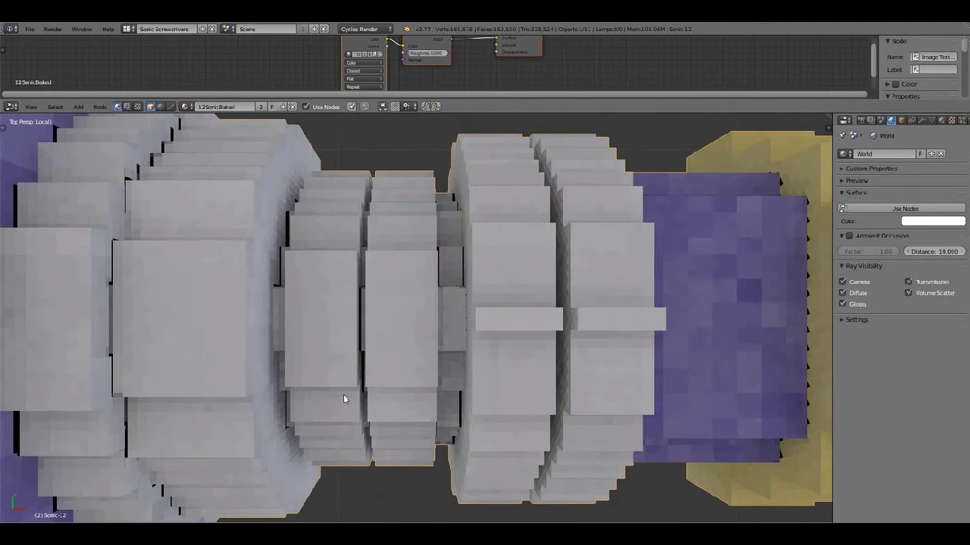
Walk the view along the screwdriver body toward its glowing cyan blade tip.
key("d")
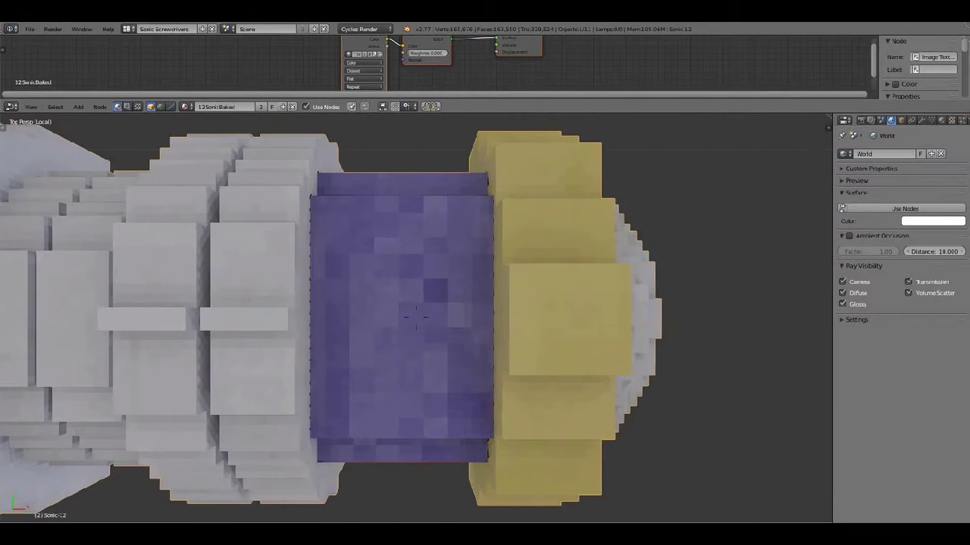
key("a")
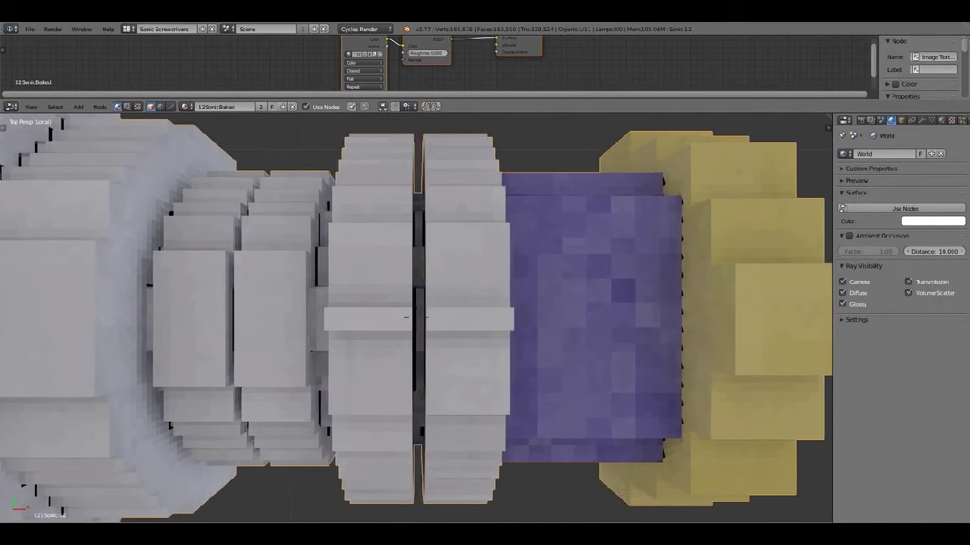
key("a")
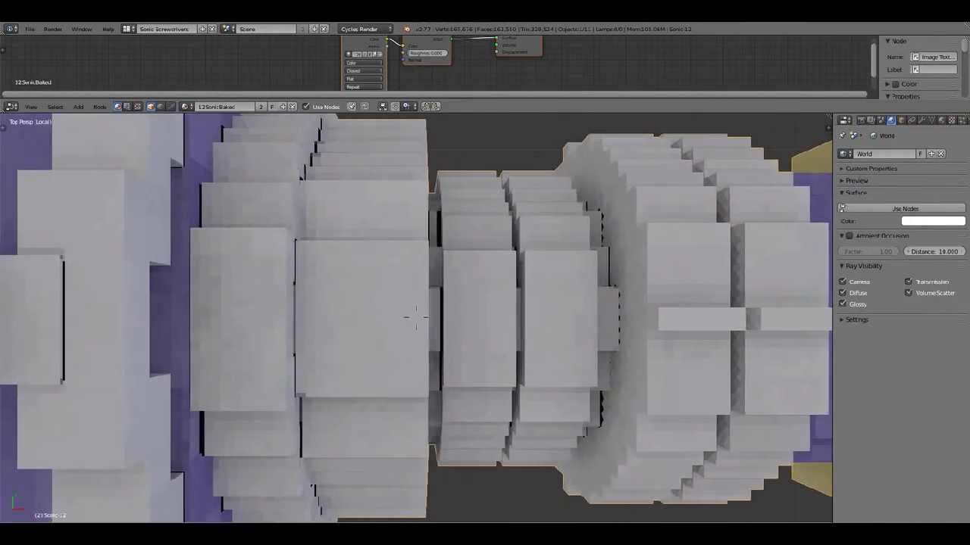
key("a")
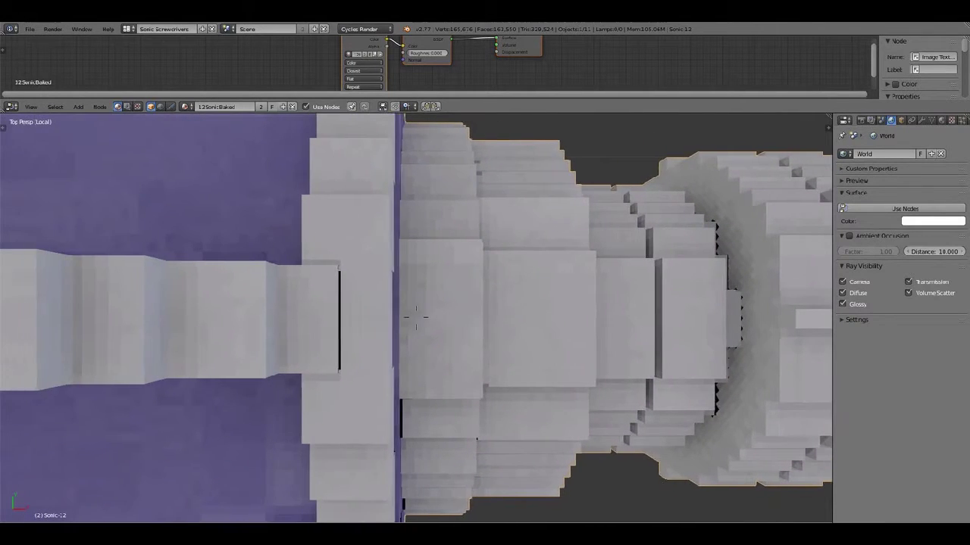
key("a")
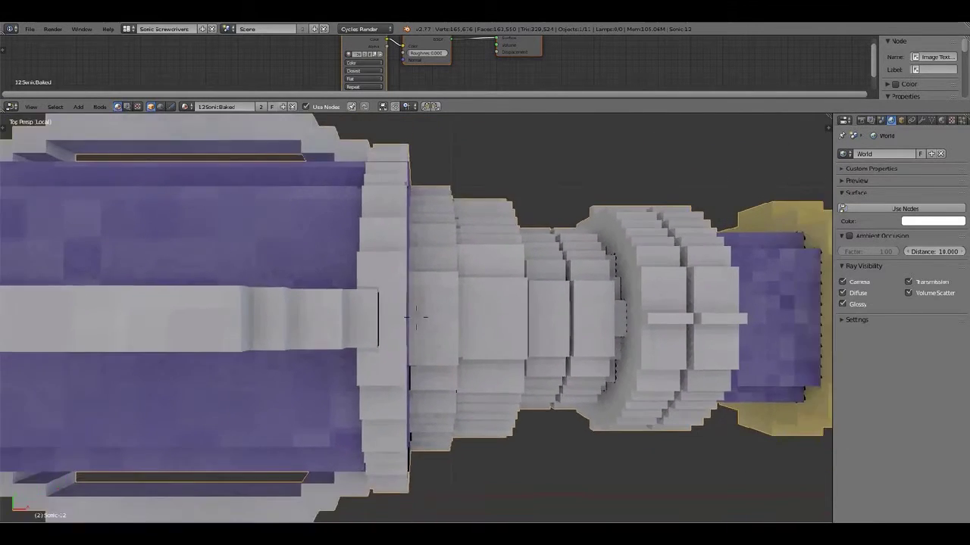
key("a")
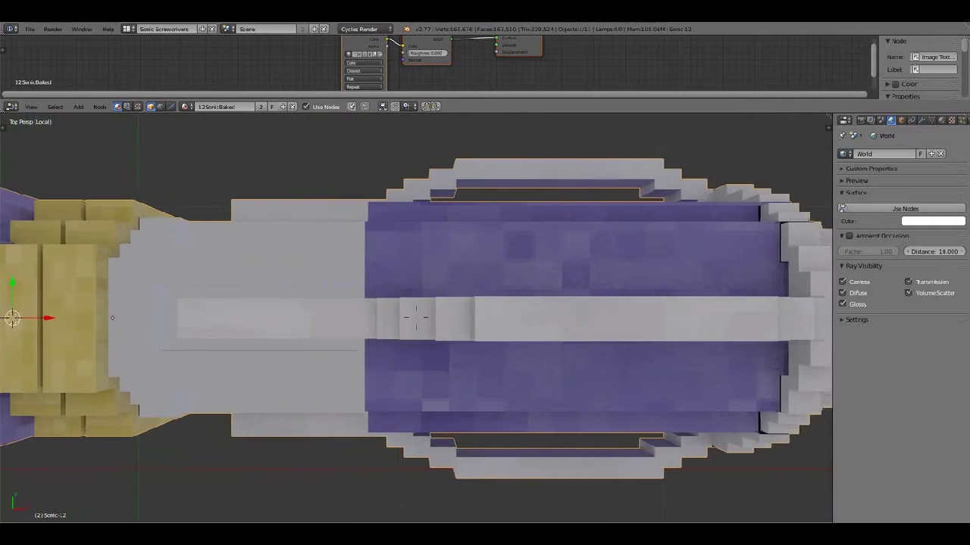
key("a")
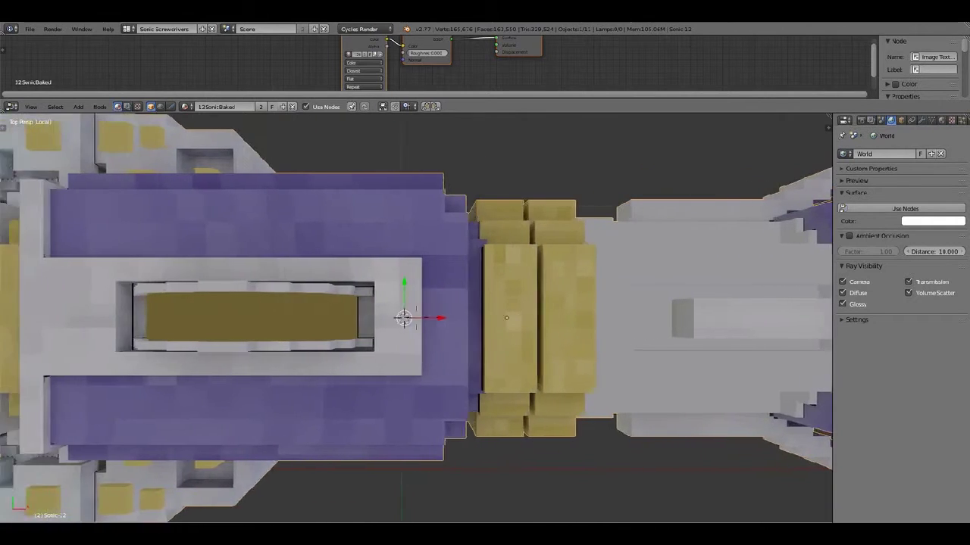
key("a")
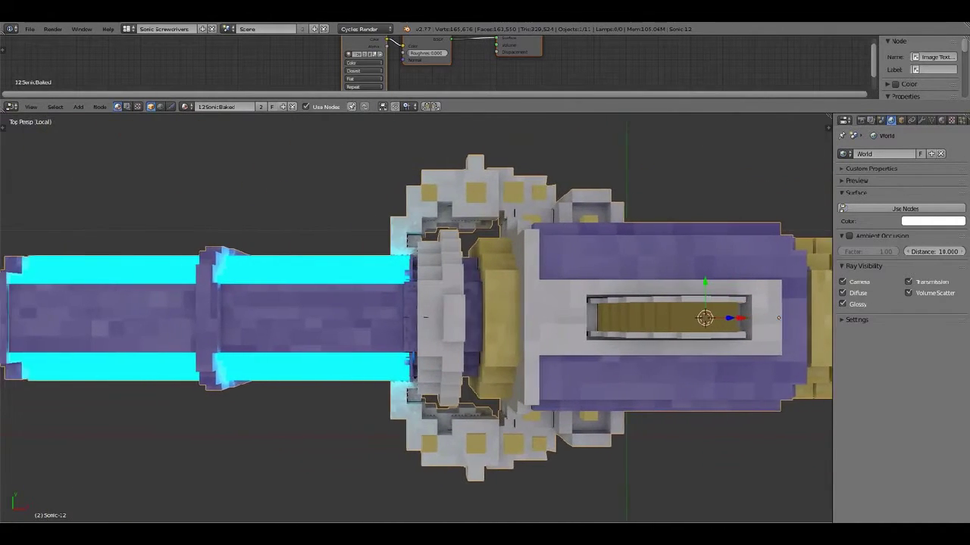
left_click(417, 322)
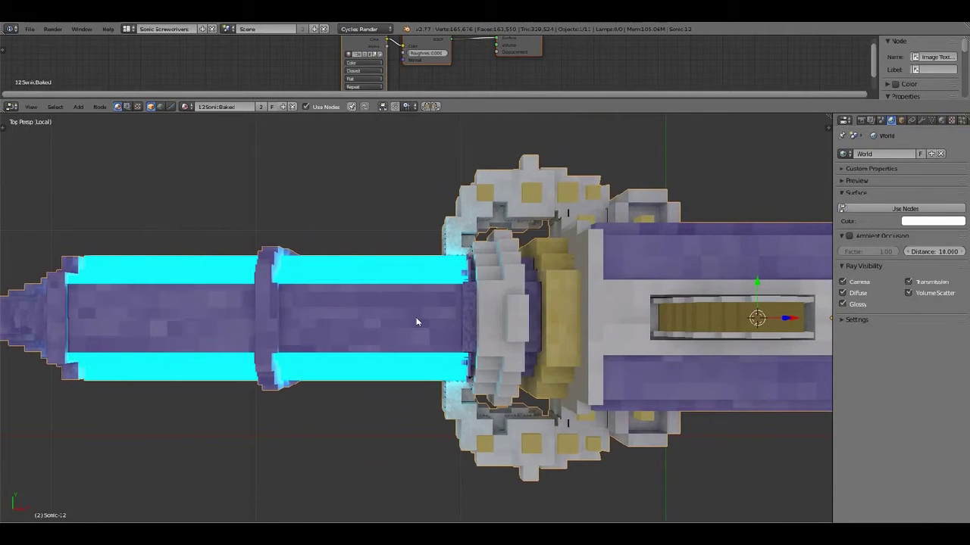
key("shift+z")
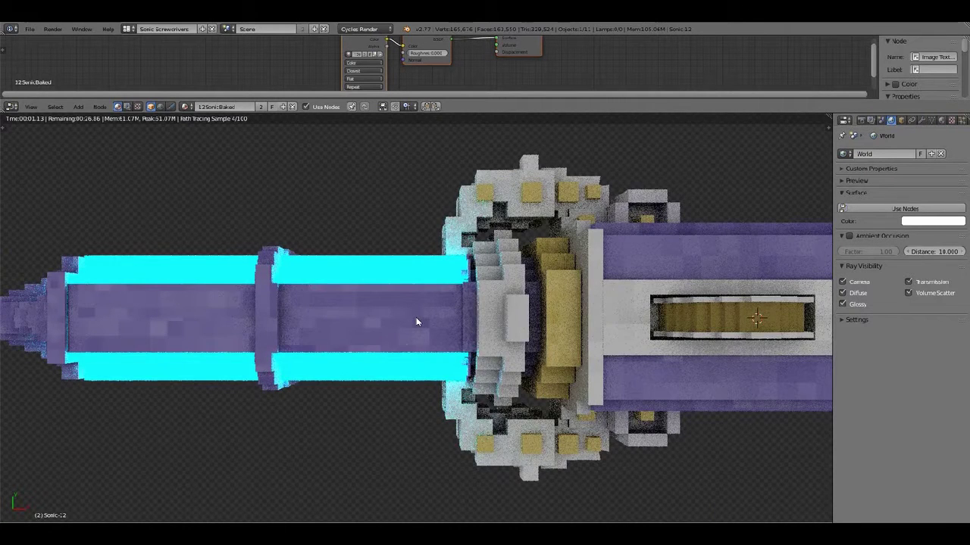
key("shift+z")
scroll(417, 322, "up", 1, "ctrl")
scroll(416, 321, "up", 2, "ctrl")
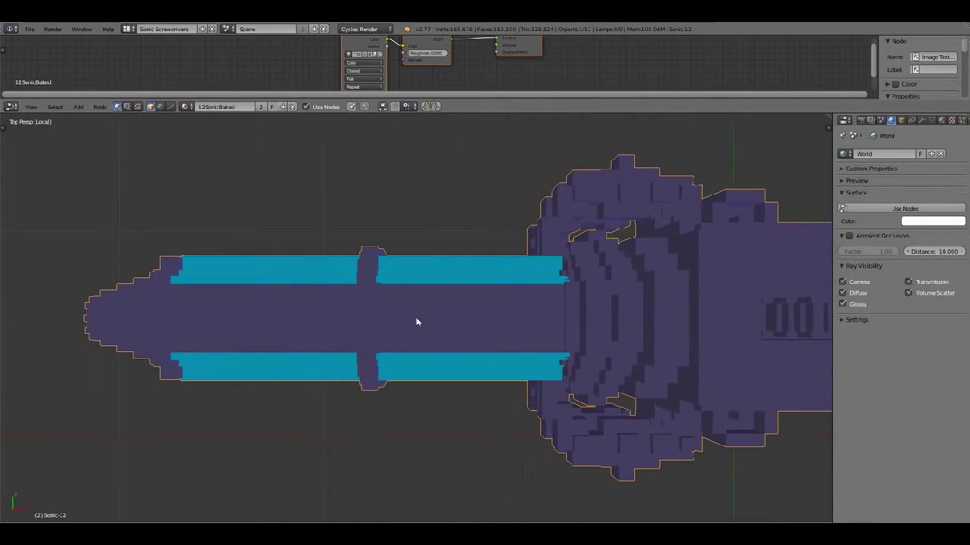
key("z")
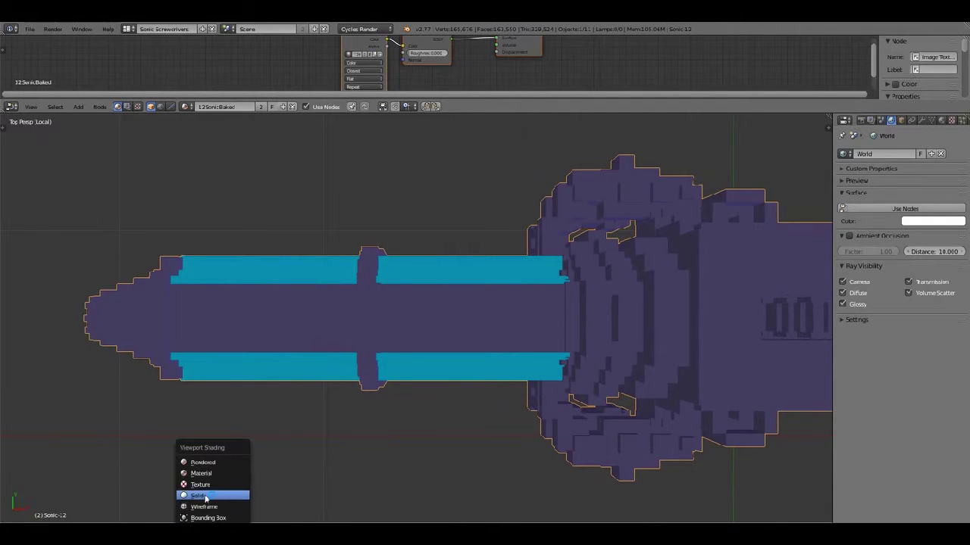
left_click(209, 472)
middle_click_drag(389, 307, 416, 318)
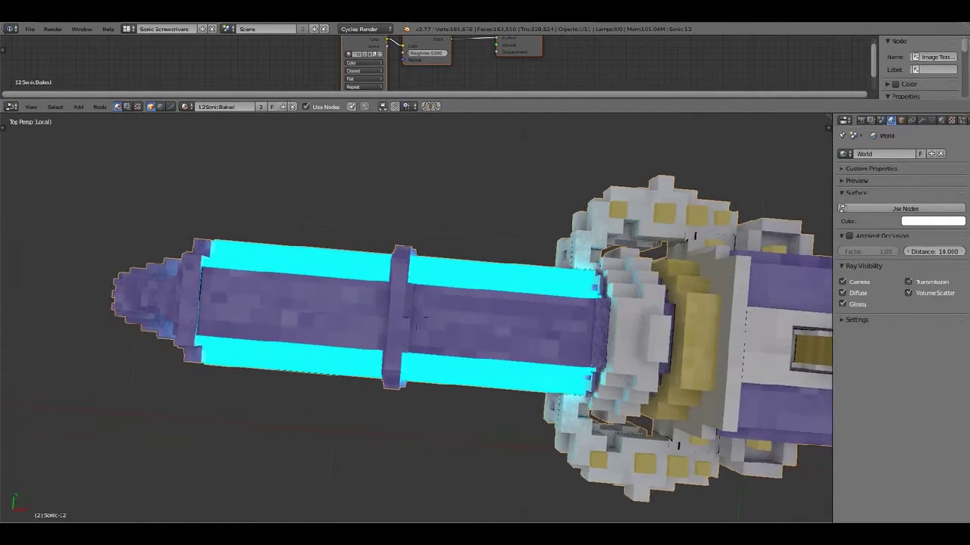
scroll(416, 318, "down", 3)
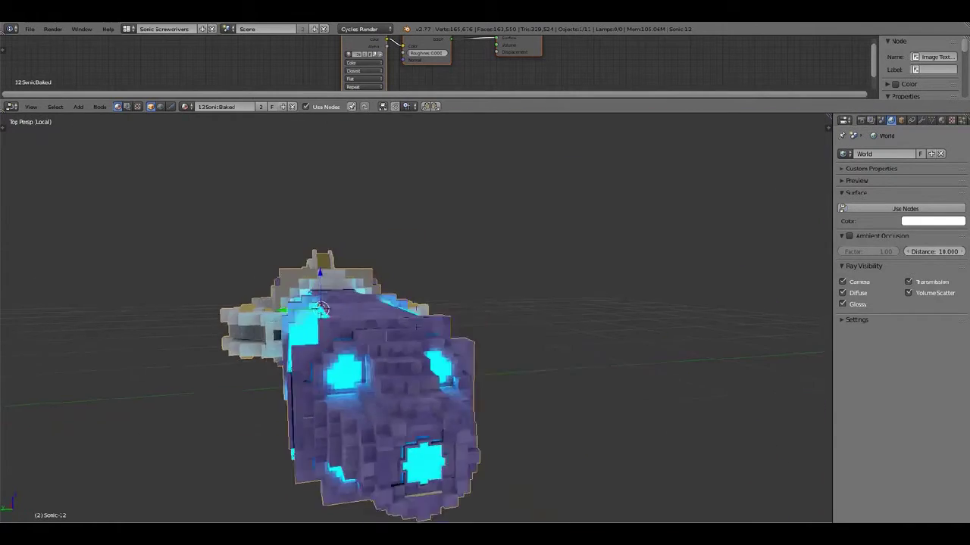
middle_click_drag(416, 319, 470, 326)
scroll(416, 322, "up", 2)
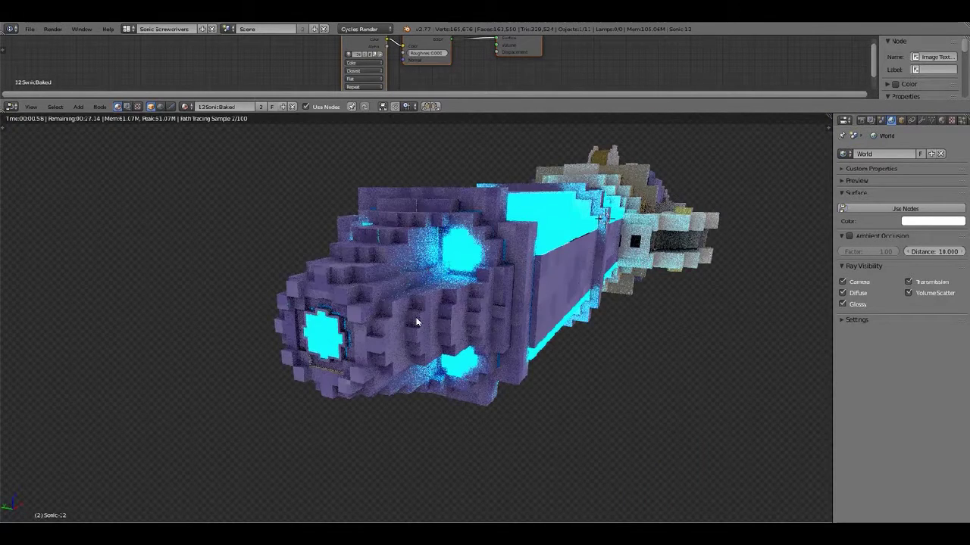
key("shift+z")
Snap the 3D cursor to the screwdriver's cyan emitter faces.
key("Tab")
right_click(322, 333)
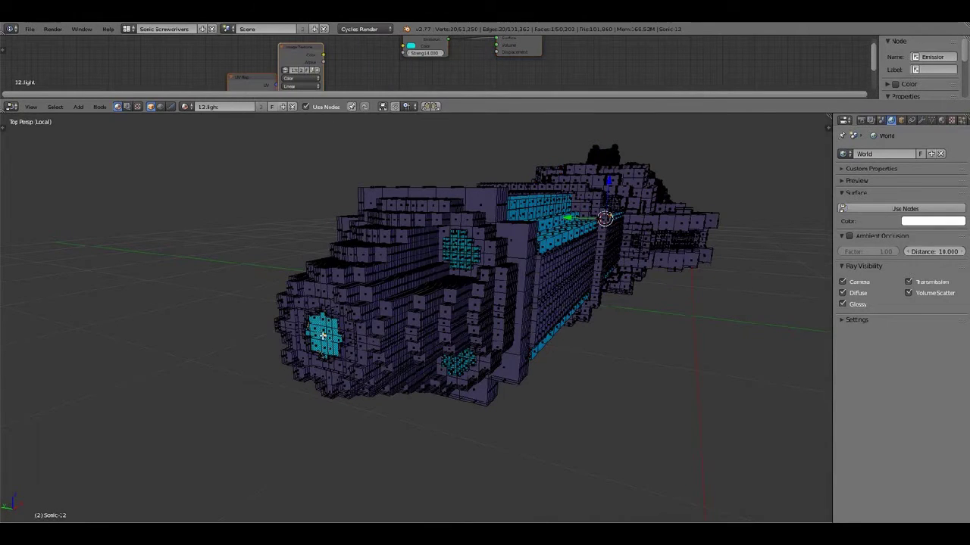
key("shift+s")
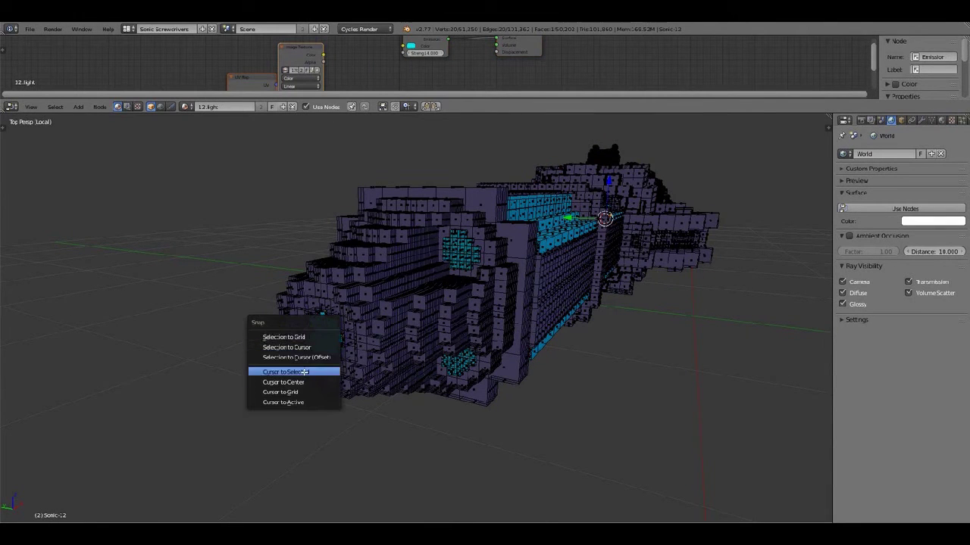
left_click(305, 372)
key("Tab")
scroll(368, 354, "down", 3)
Add a plane at the cursor scaled up tenfold, and preview it rendered from the side.
key("shift+a")
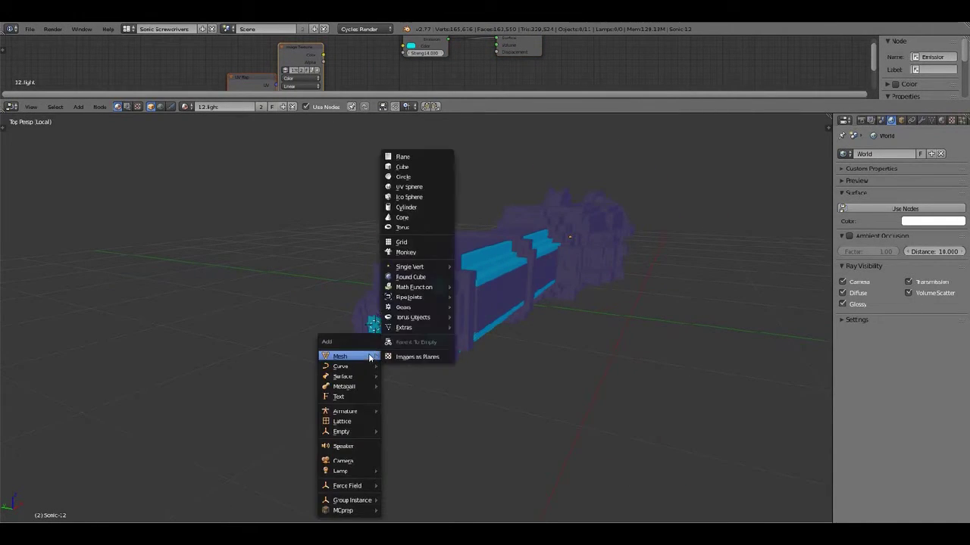
key("shift+a")
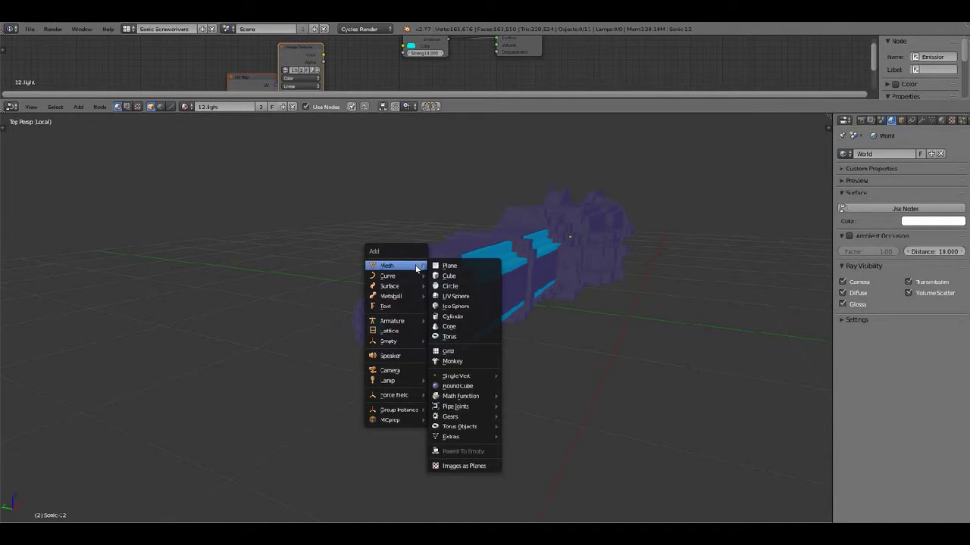
left_click(450, 265)
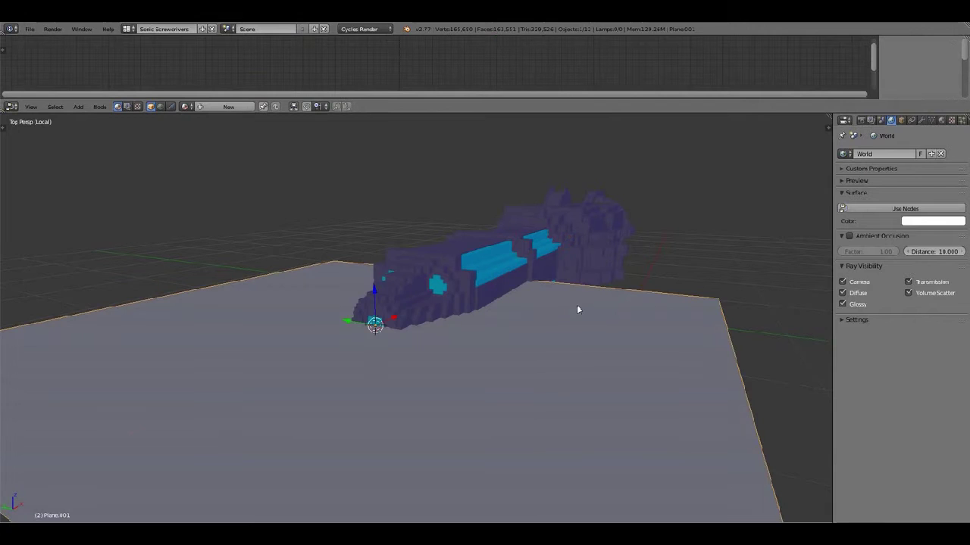
type("s10")
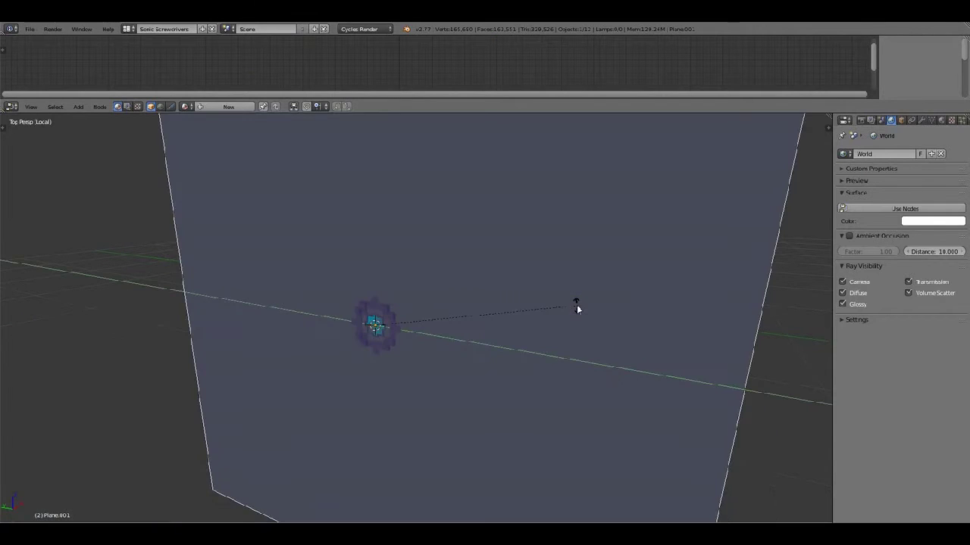
key("Return")
middle_click_drag(577, 304, 409, 377)
middle_click_drag(556, 357, 472, 372)
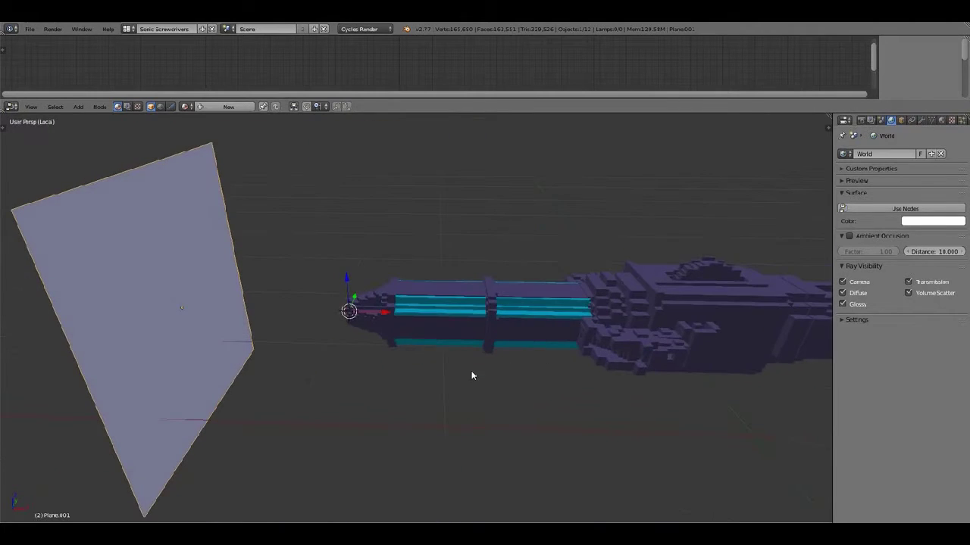
key("shift+z")
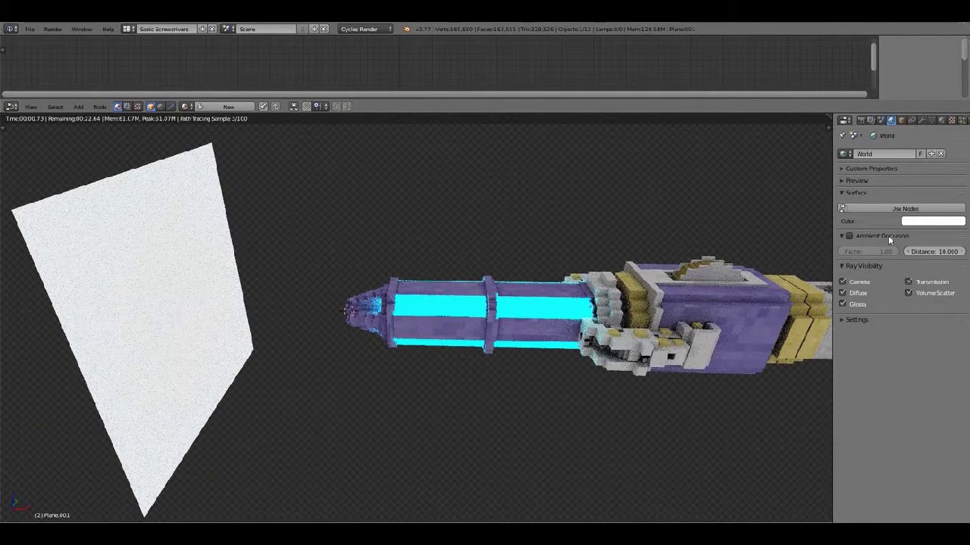
Set the world colour to black and delete the test plane.
left_click(917, 220)
left_click(957, 158)
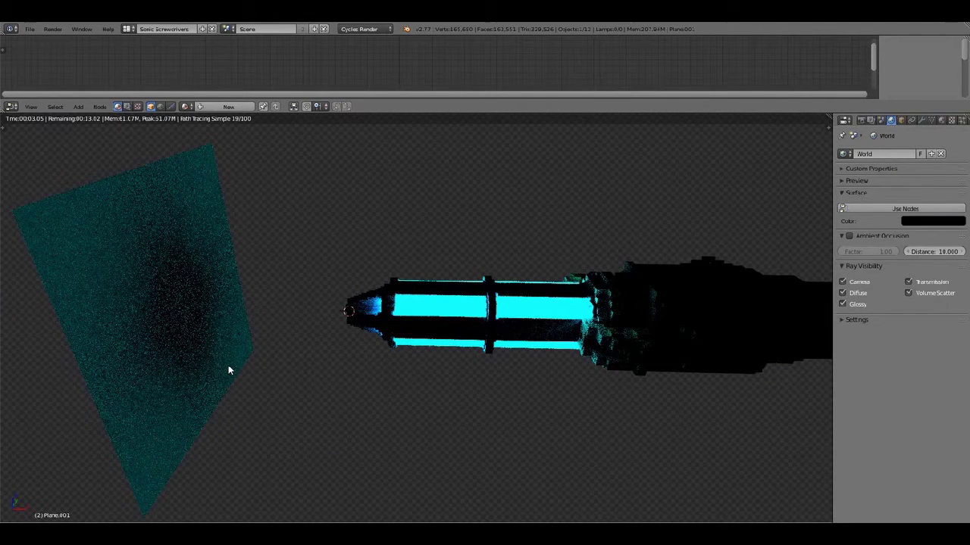
key("Delete")
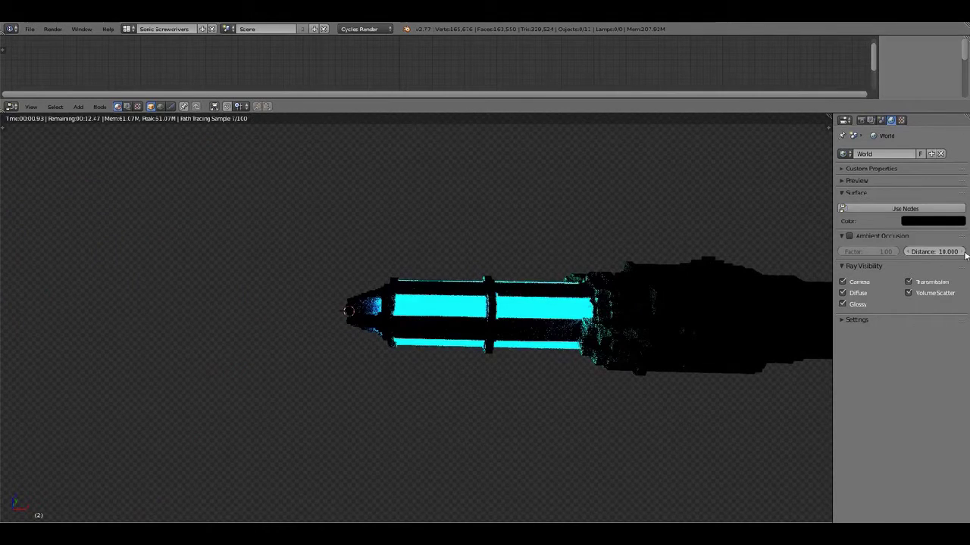
Return the world colour to white and zoom out to all four screwdrivers on stands.
left_click(946, 221)
left_click_drag(957, 151, 957, 84)
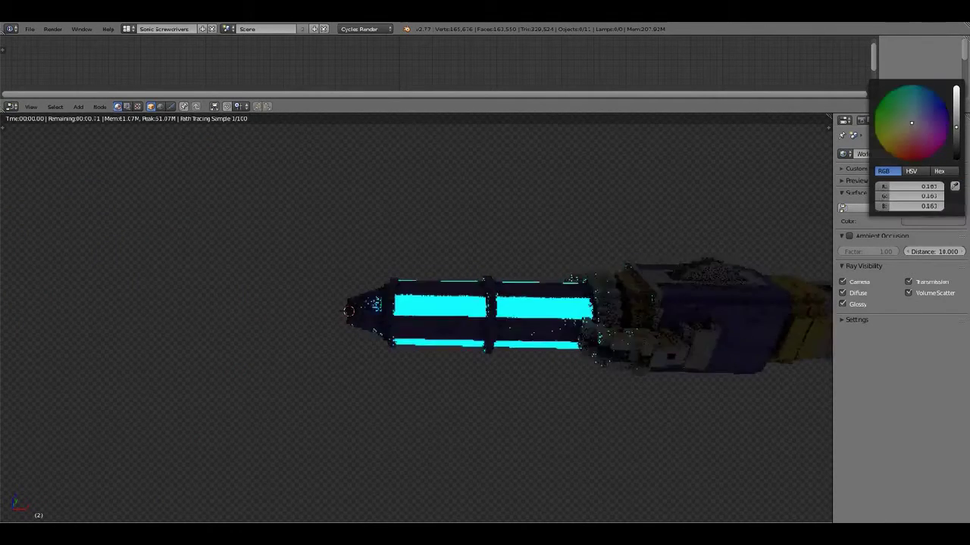
middle_click_drag(548, 237, 499, 204)
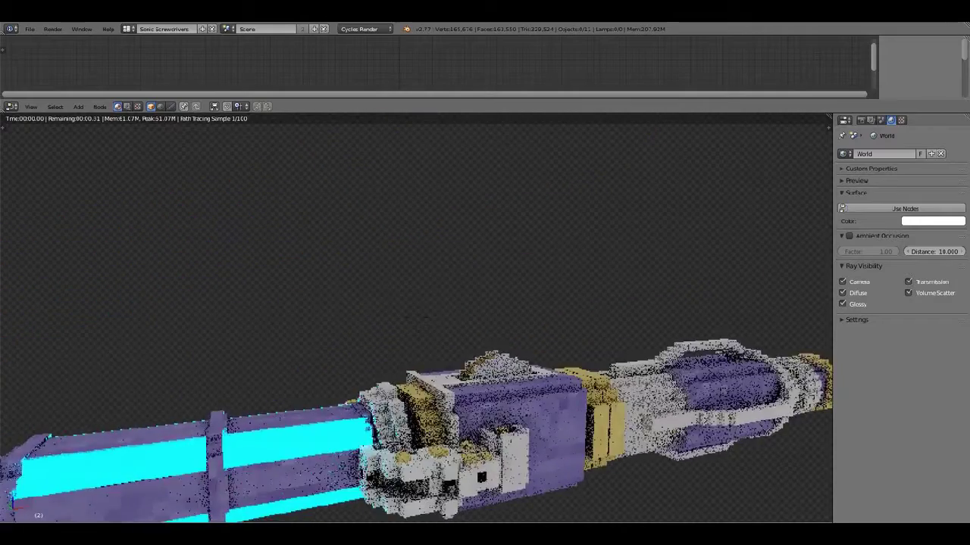
scroll(455, 424, "up", 2)
scroll(455, 425, "up", 2)
scroll(454, 424, "up", 2)
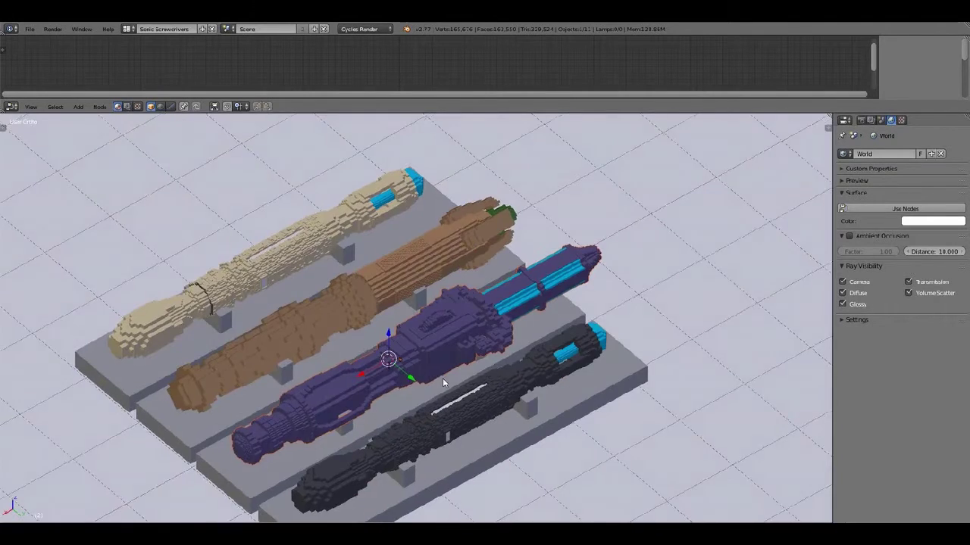
Isolate the black and purple screwdrivers in local view, seen from the top.
right_click(543, 386)
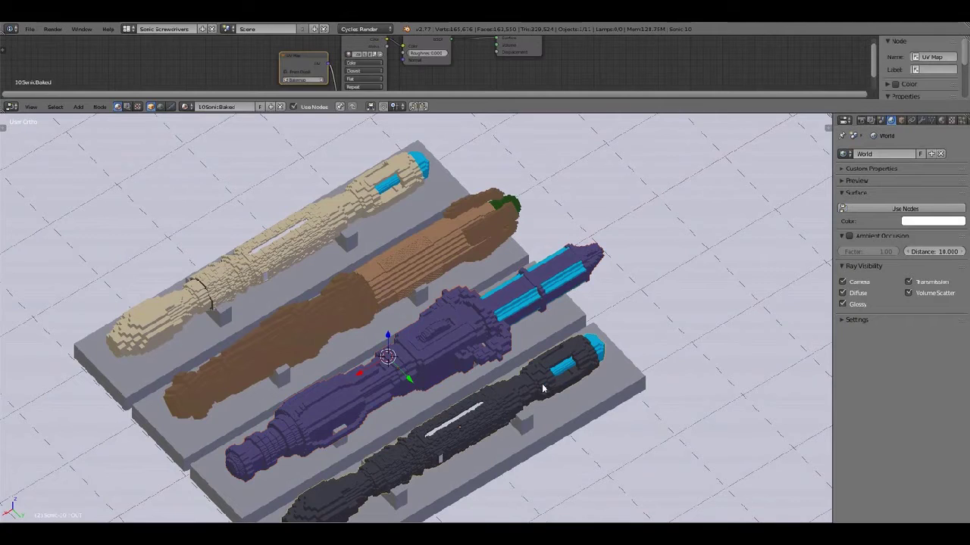
right_click(502, 366)
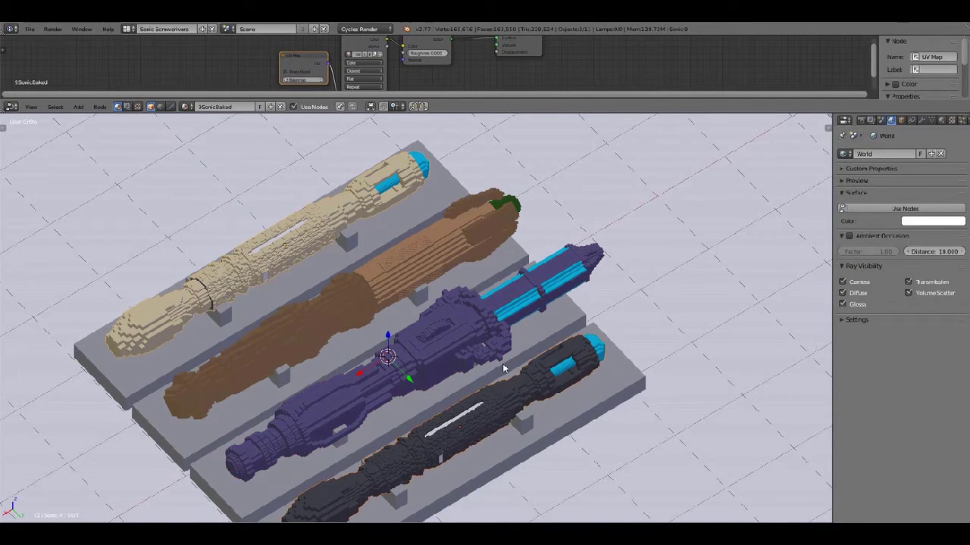
key("KP_Divide")
key("KP_7")
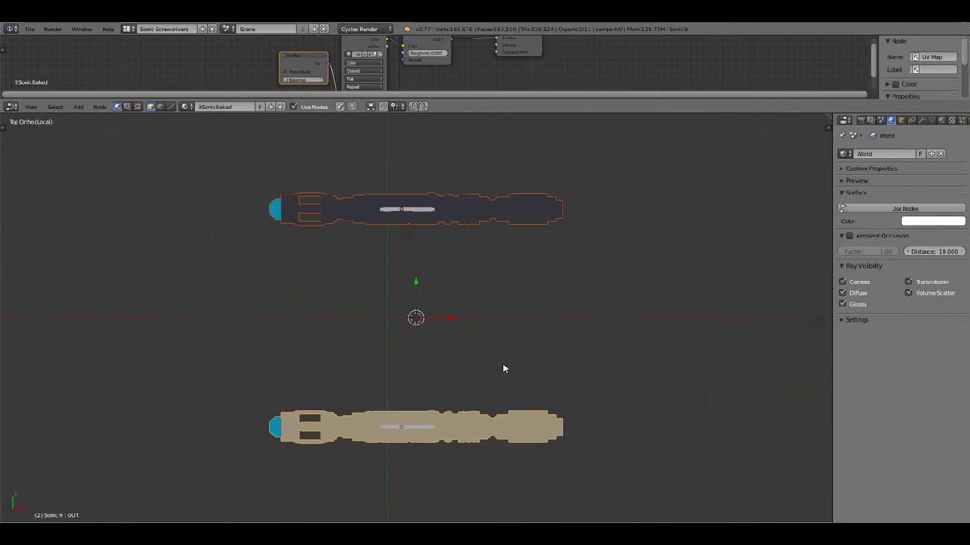
Preview them rendered, then switch to Texture shading and pan to the dark end.
key("shift+z")
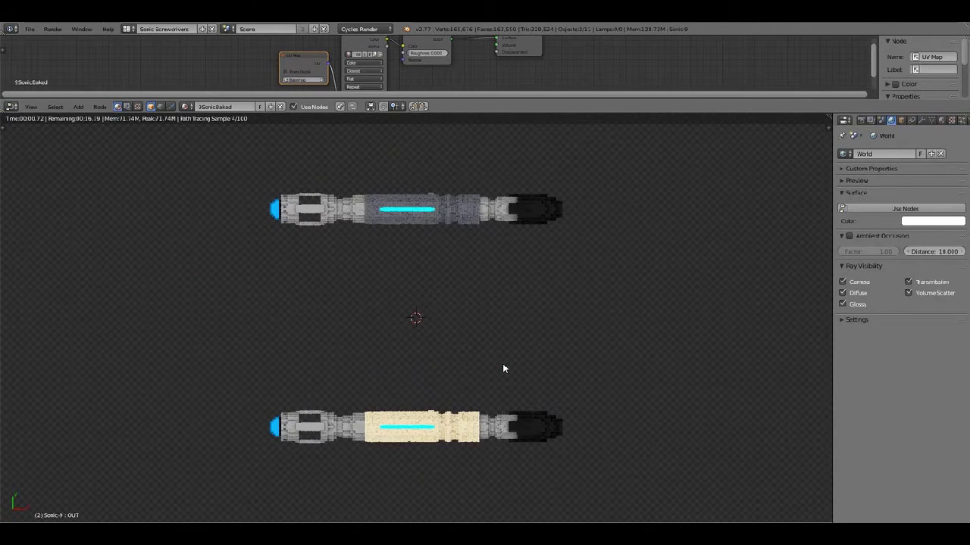
middle_click_drag(502, 363, 518, 366)
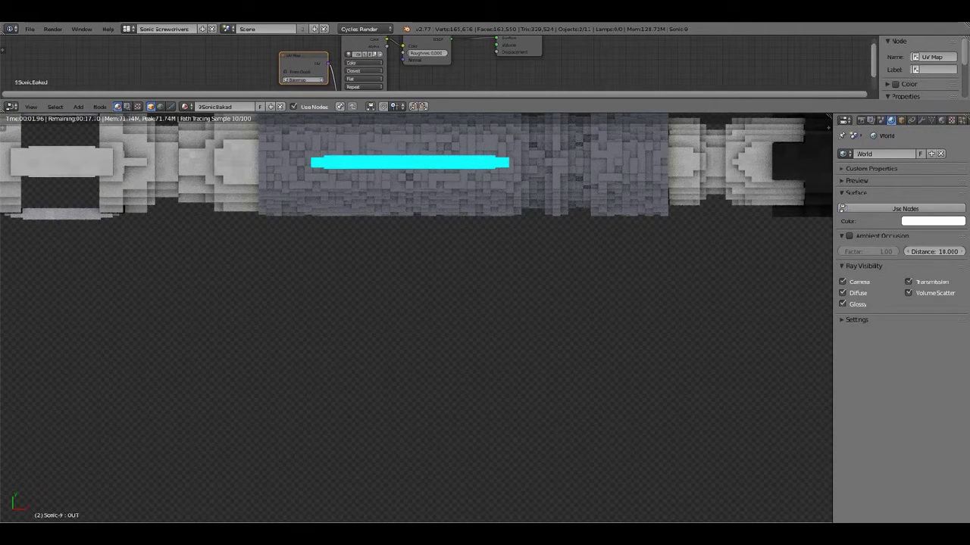
key("z")
left_click(205, 476)
mouse_move(541, 306)
middle_mouse_down("shift")
mouse_move(415, 393)
mouse_move(289, 443)
middle_mouse_up("shift")
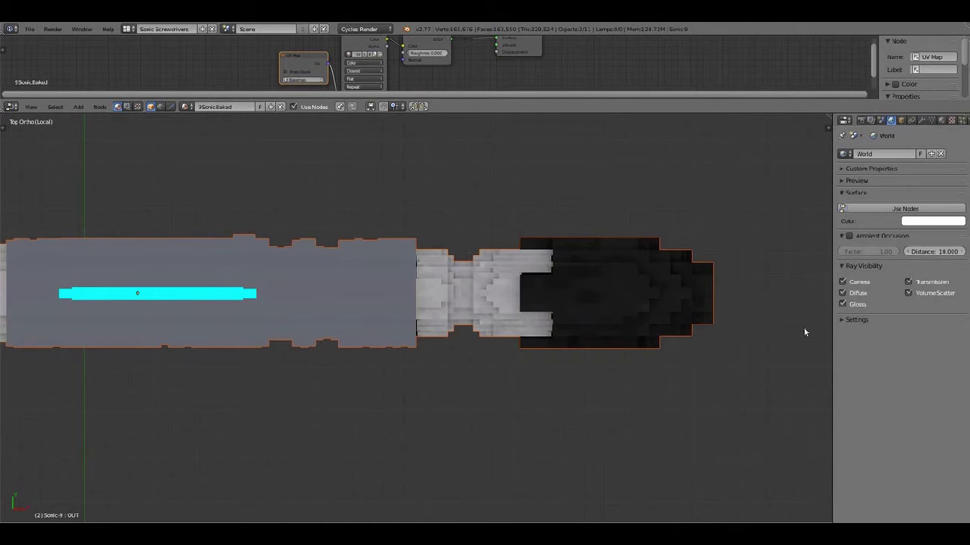
Enable Ambient Occlusion under Shading in the N sidebar.
key("n")
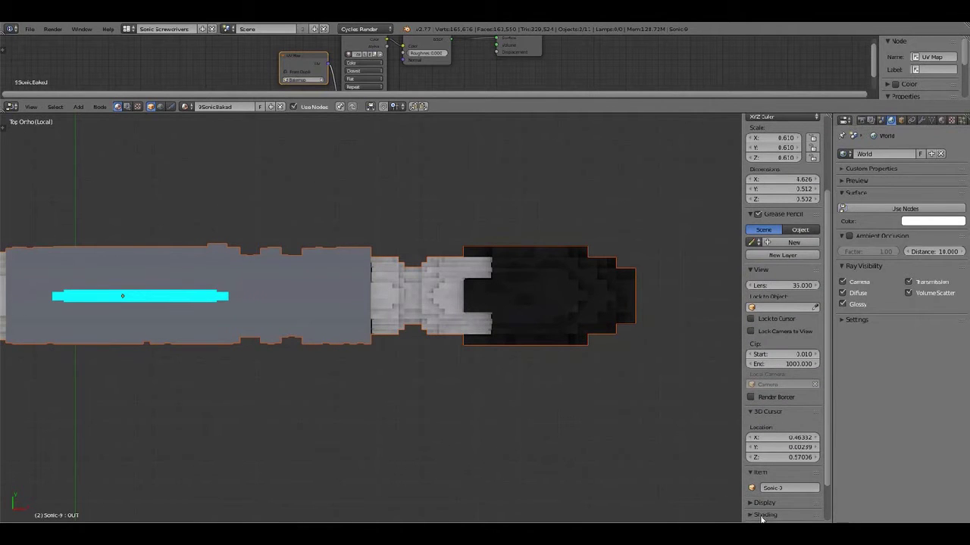
scroll(761, 507, "down", 2)
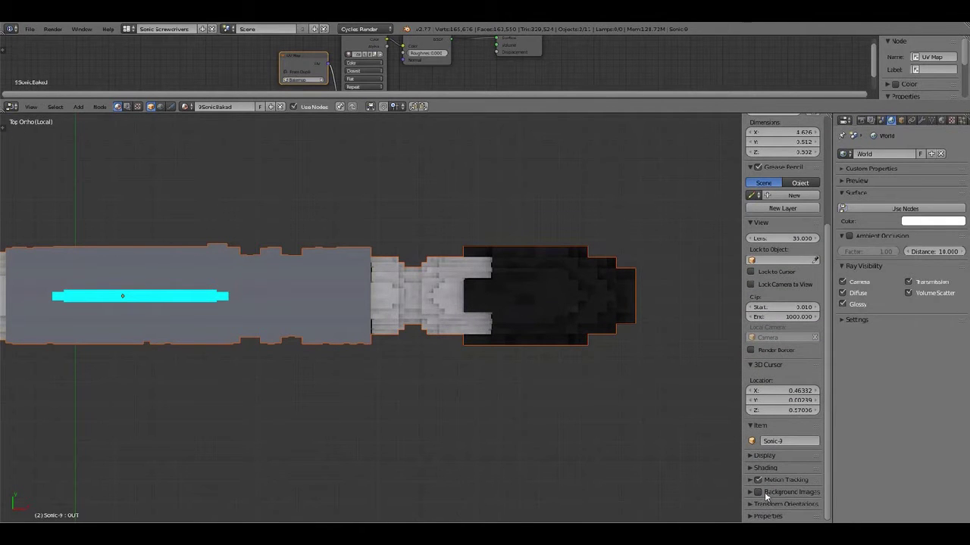
left_click(757, 456)
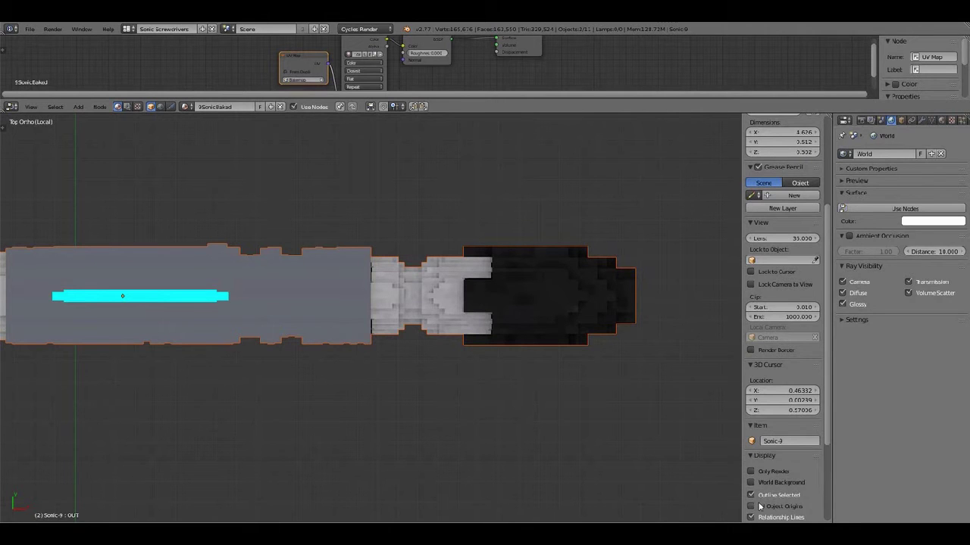
scroll(763, 496, "down", 3)
left_click(762, 381)
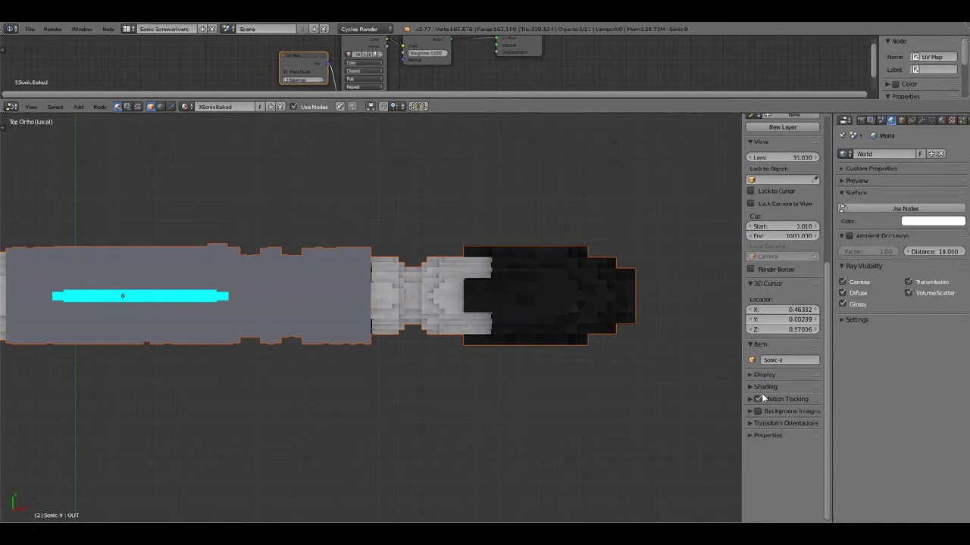
left_click(771, 387)
left_click(751, 424)
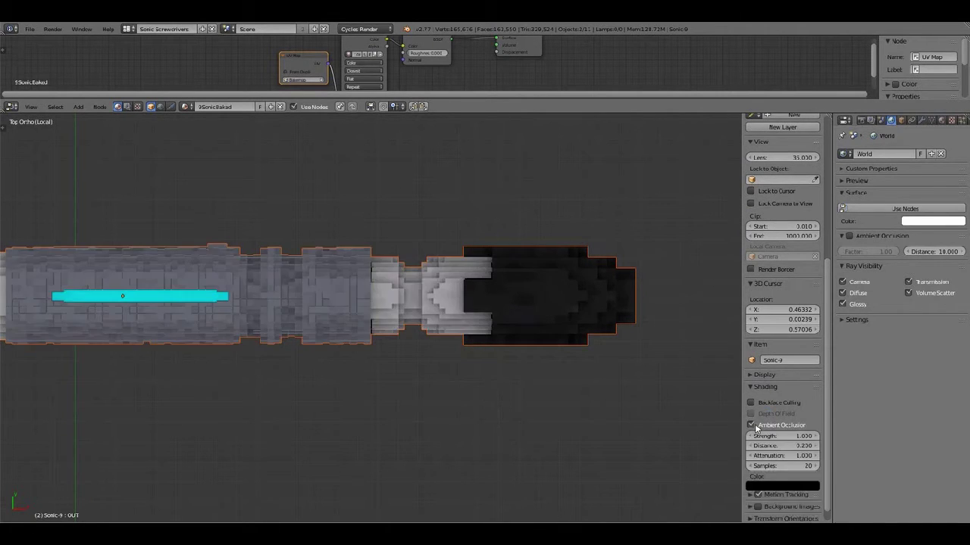
Zoom and pan along the screwdriver to inspect the occlusion shading, then toggle perspective.
scroll(532, 360, "up", 1)
scroll(525, 351, "up", 1)
scroll(402, 370, "up", 1)
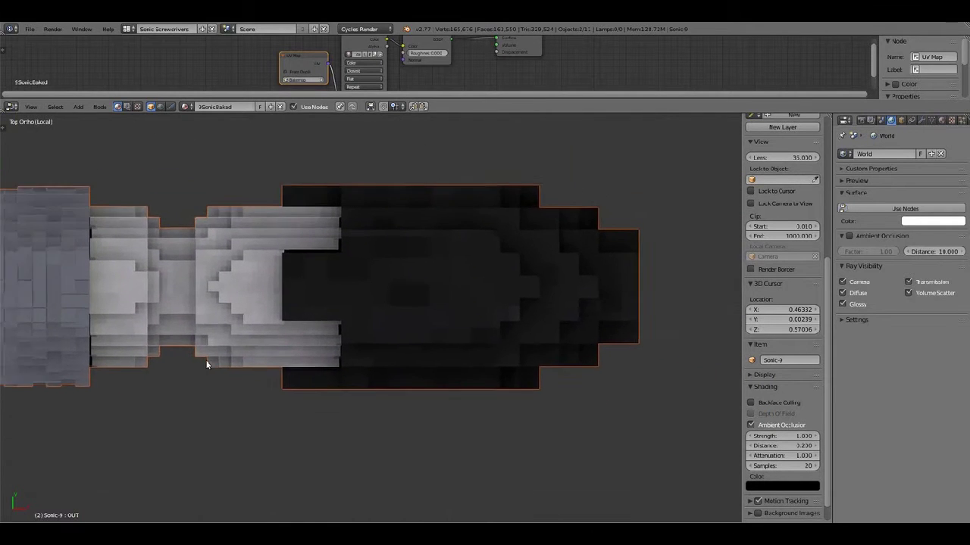
scroll(387, 365, "up", 1)
scroll(387, 361, "up", 1)
mouse_move(265, 348)
middle_mouse_down("shift")
mouse_move(398, 379)
mouse_move(731, 392)
mouse_move(7, 396)
mouse_move(238, 396)
mouse_move(369, 410)
mouse_move(450, 398)
middle_mouse_up("shift")
mouse_move(265, 393)
middle_mouse_down("shift")
mouse_move(400, 387)
mouse_move(598, 410)
middle_mouse_up("shift")
mouse_move(250, 410)
middle_mouse_down("shift")
mouse_move(416, 392)
mouse_move(616, 411)
mouse_move(305, 421)
mouse_move(319, 409)
mouse_move(649, 424)
middle_mouse_up("shift")
mouse_move(208, 405)
middle_mouse_down("shift")
mouse_move(298, 392)
mouse_move(306, 346)
mouse_move(332, 333)
mouse_move(373, 336)
mouse_move(371, 322)
middle_mouse_up("shift")
scroll(332, 334, "down", 2)
scroll(346, 335, "down", 3)
scroll(347, 331, "down", 3)
scroll(364, 339, "down", 2)
key("KP_5")
Frame the cream screwdriver's body in an orthographic top view.
key("KP_7")
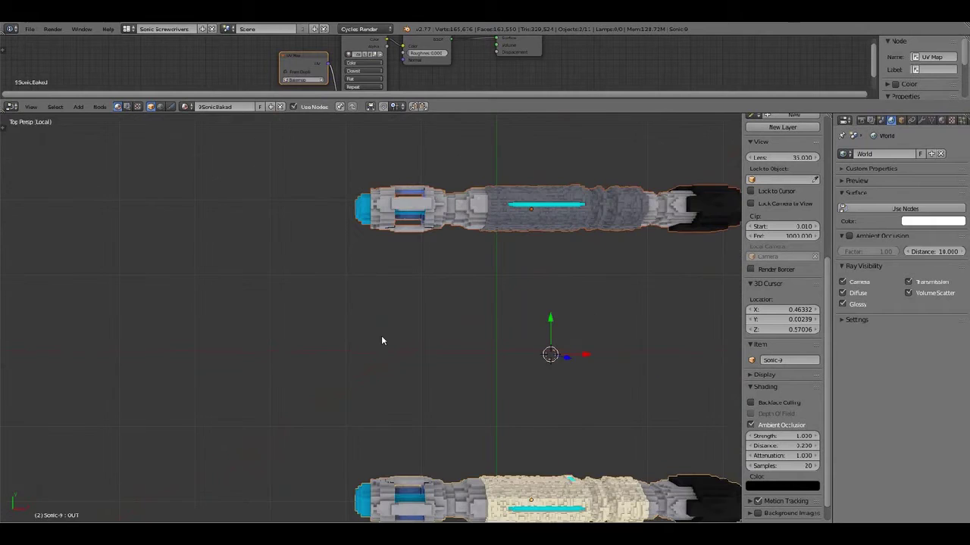
key("KP_5")
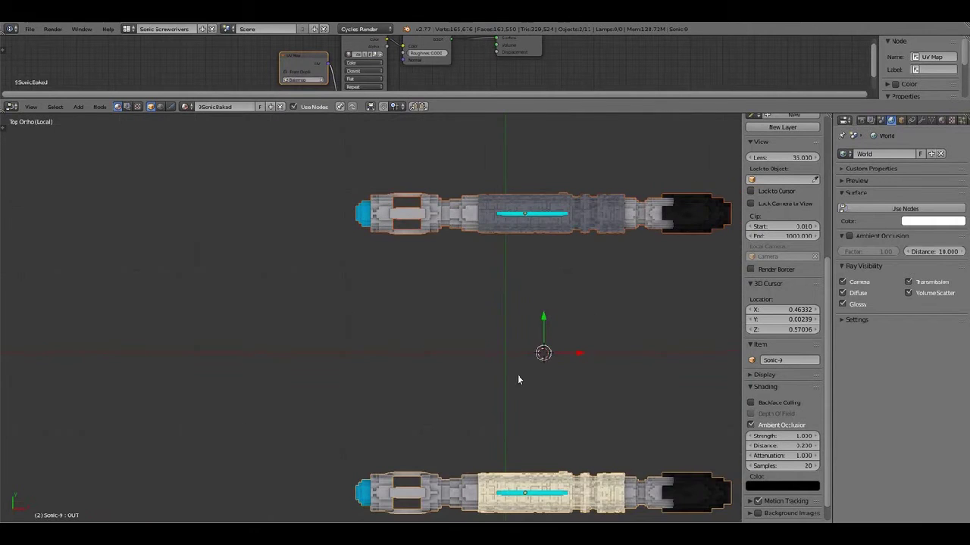
middle_click_drag(517, 375, 339, 121, "shift")
scroll(339, 121, "up", 5)
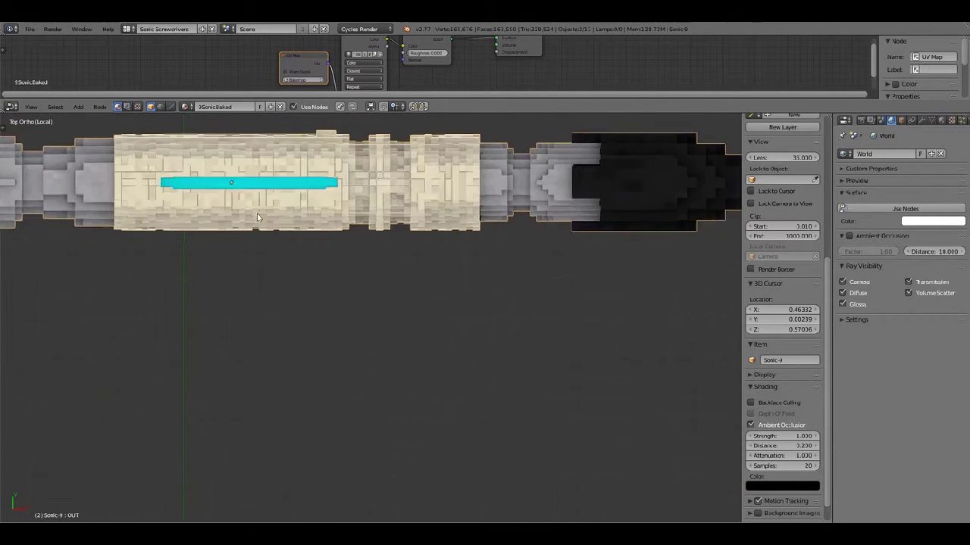
middle_click_drag(288, 205, 159, 281, "shift")
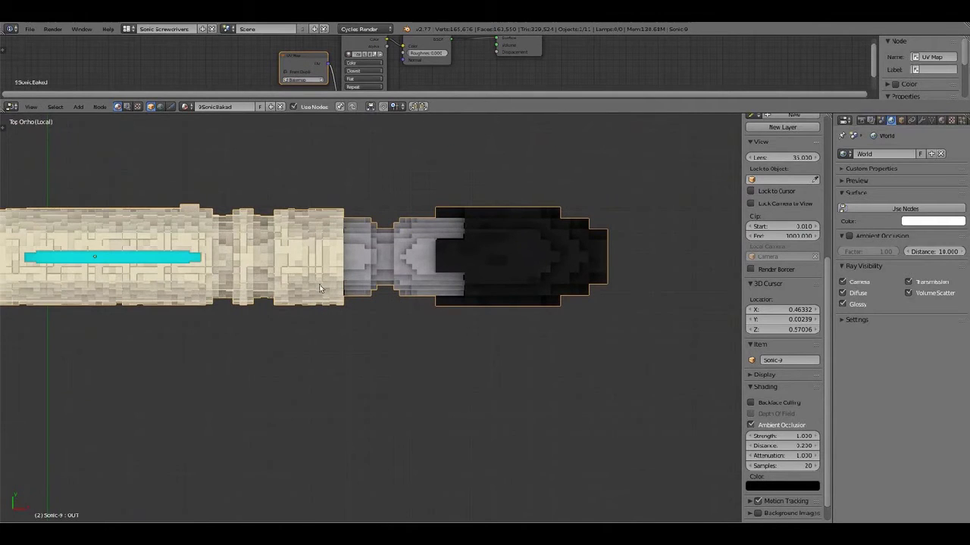
scroll(319, 284, "down", 3)
scroll(319, 284, "up", 2)
scroll(303, 286, "up", 2)
scroll(259, 291, "up", 1)
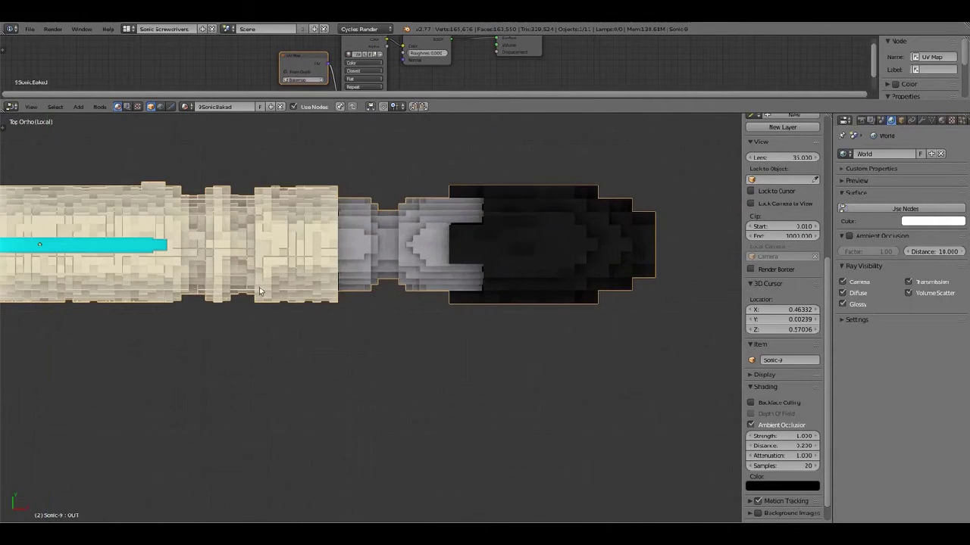
mouse_move(259, 290)
middle_mouse_down("shift")
mouse_move(541, 331)
mouse_move(21, 341)
middle_mouse_up("shift")
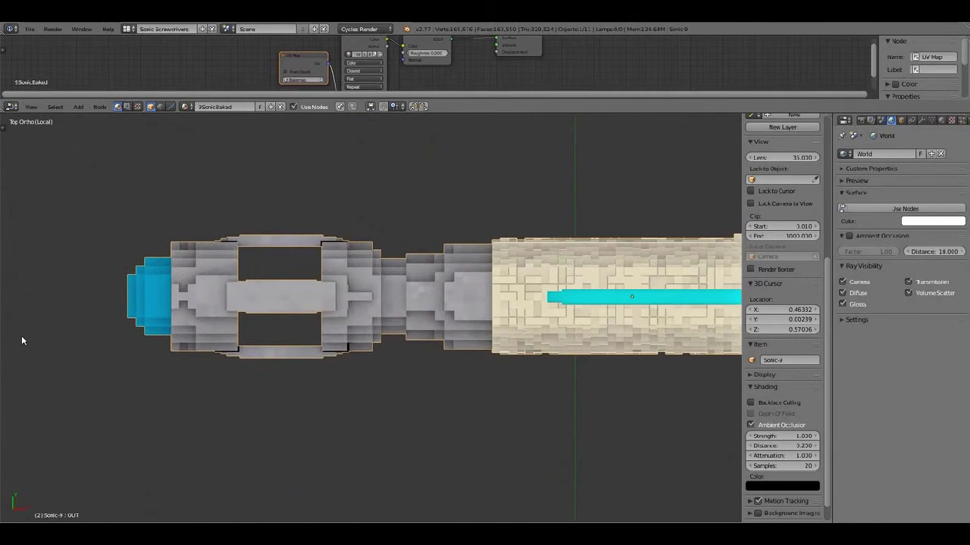
Preview it rendered in Cycles, return to solid, and angle the view on both screwdrivers.
key("shift+z")
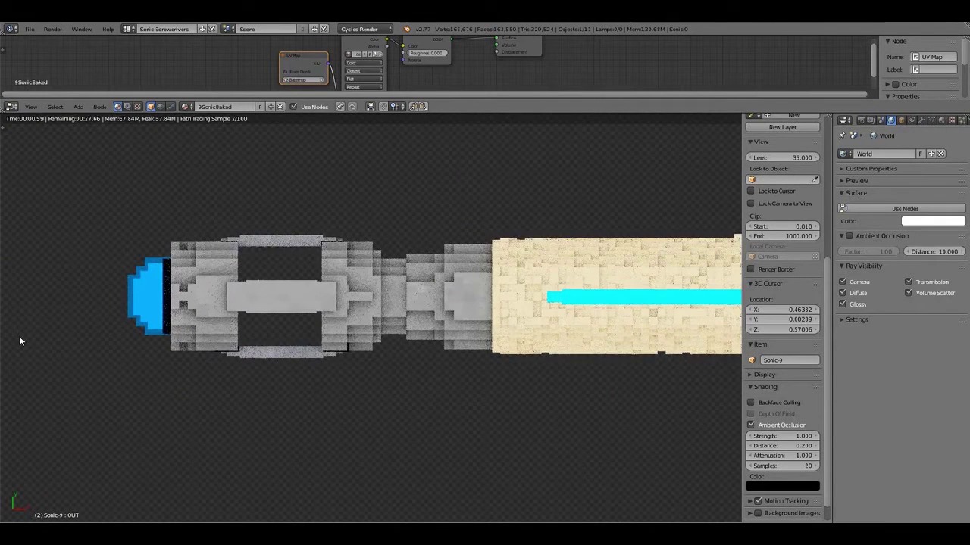
key("shift+z")
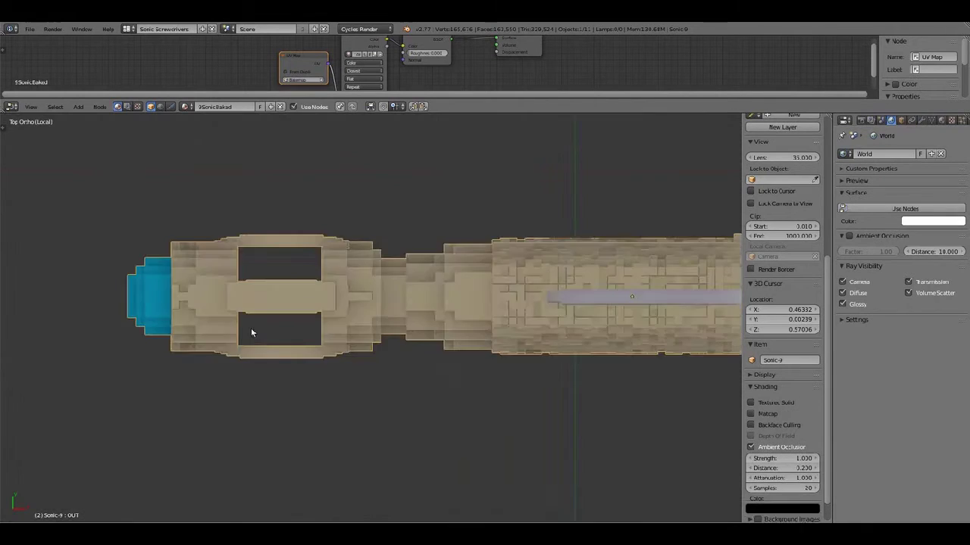
scroll(251, 328, "down", 4)
scroll(256, 330, "down", 1)
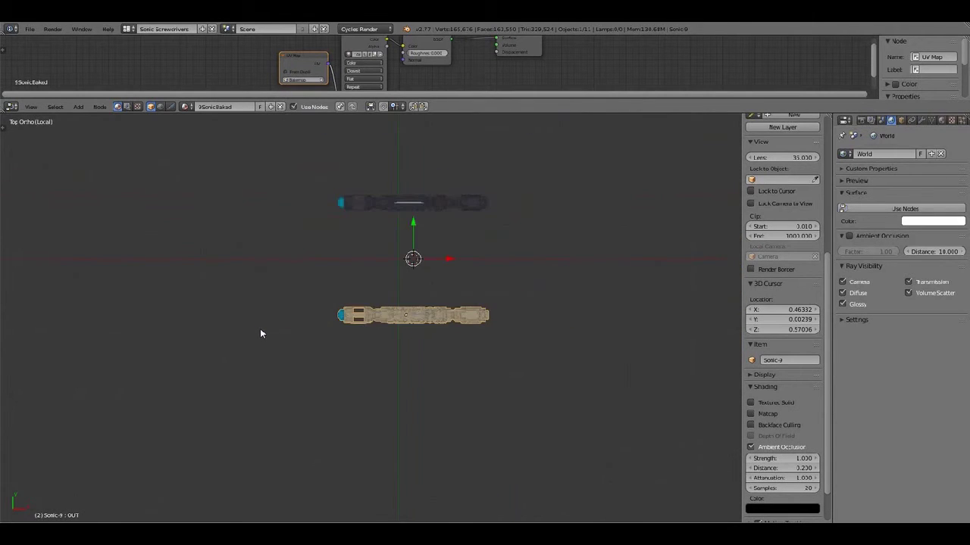
middle_click_drag(259, 328, 295, 330)
scroll(295, 330, "up", 4)
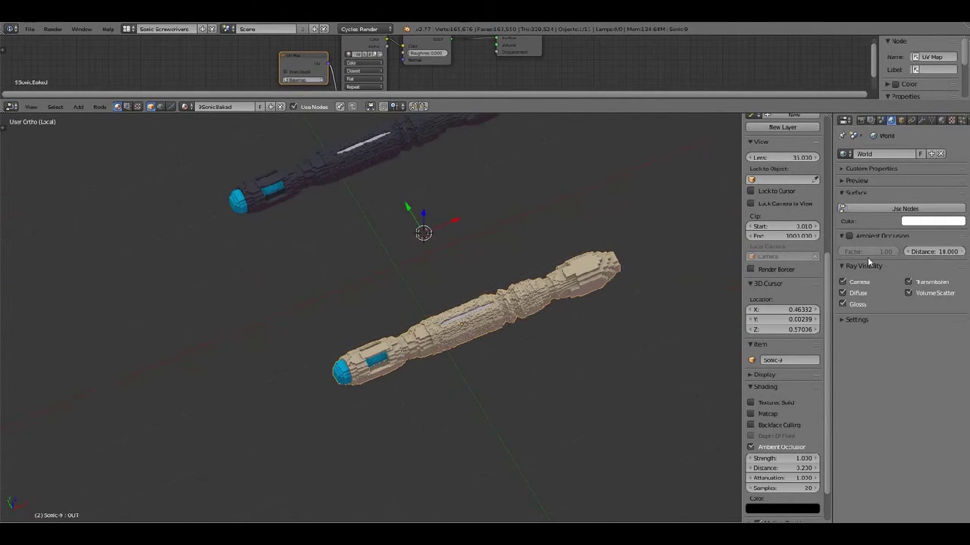
Extend the cream screwdriver fully with the OUT shape key, preview rendered, then retract it.
left_click(931, 120)
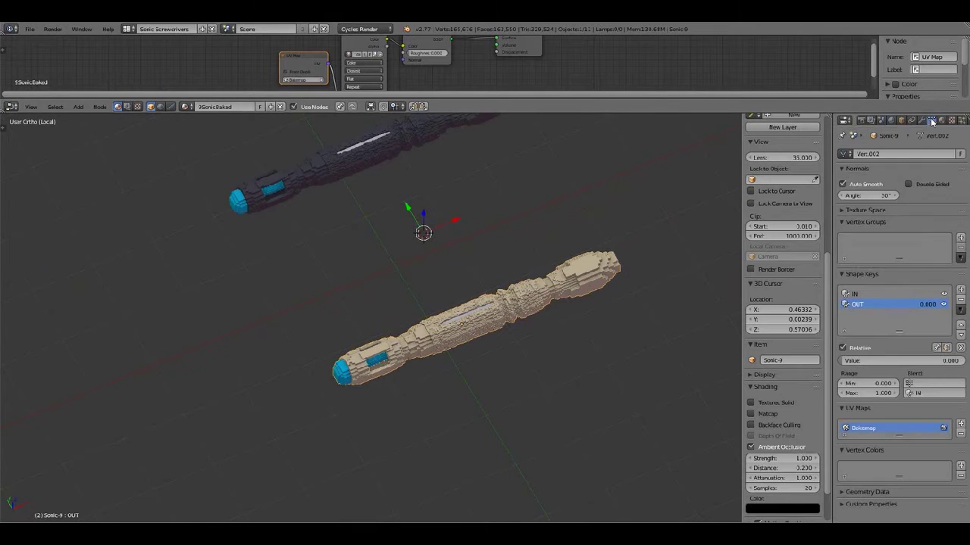
mouse_move(929, 305)
left_mouse_down()
mouse_move(964, 305)
mouse_move(947, 304)
left_mouse_up()
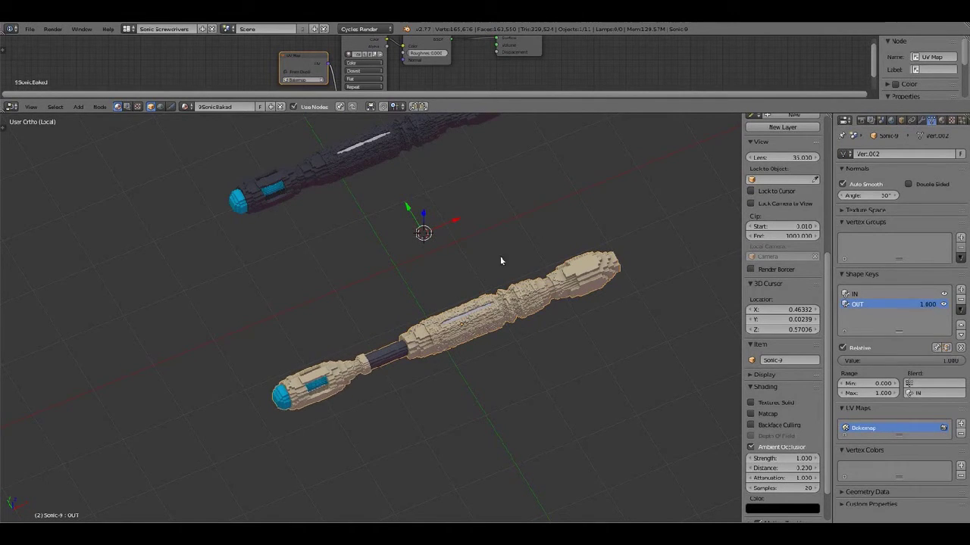
key("shift+z")
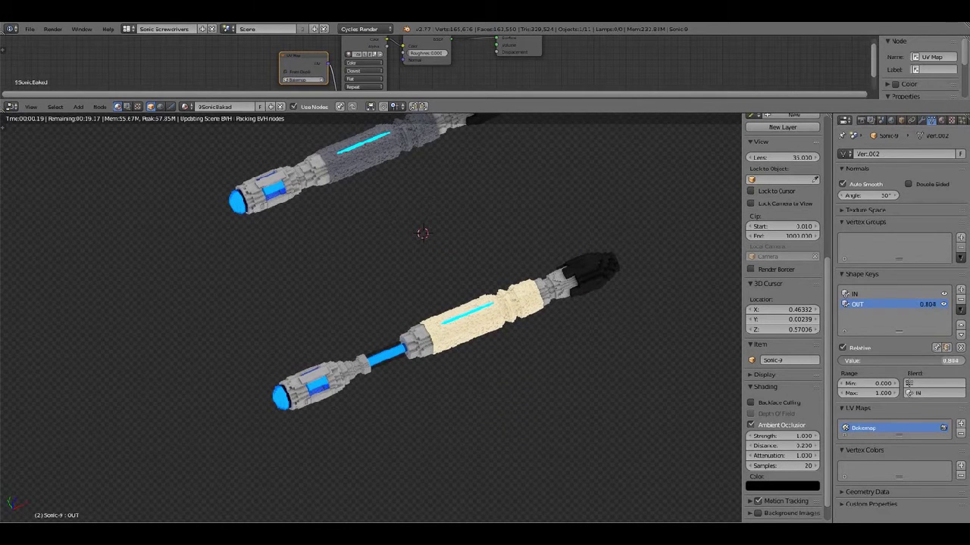
left_click_drag(927, 304, 916, 304)
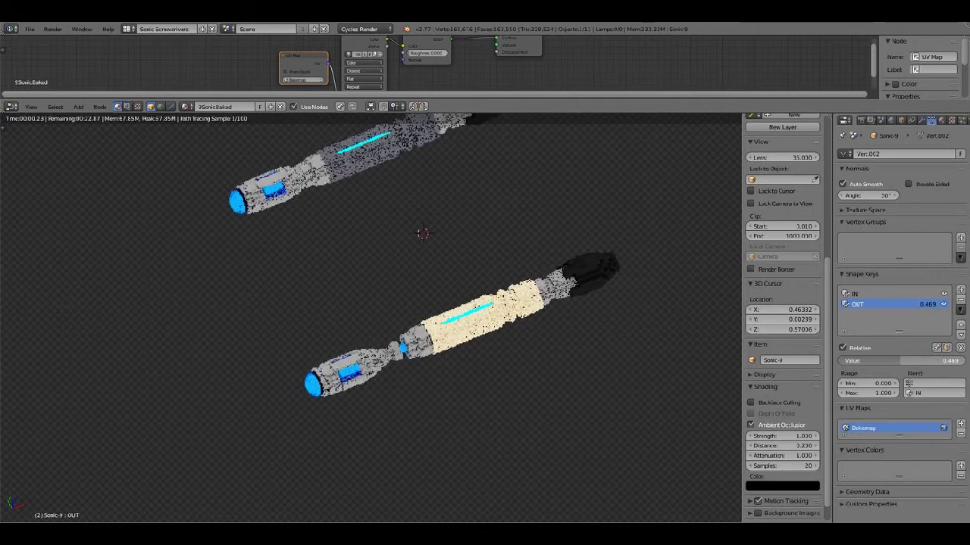
mouse_move(906, 361)
left_mouse_down()
mouse_move(950, 361)
mouse_move(868, 361)
mouse_move(959, 360)
left_mouse_up()
Return to solid shading and isolate the wooden screwdriver Sonic-11 in local view.
key("shift+z")
right_click(342, 173)
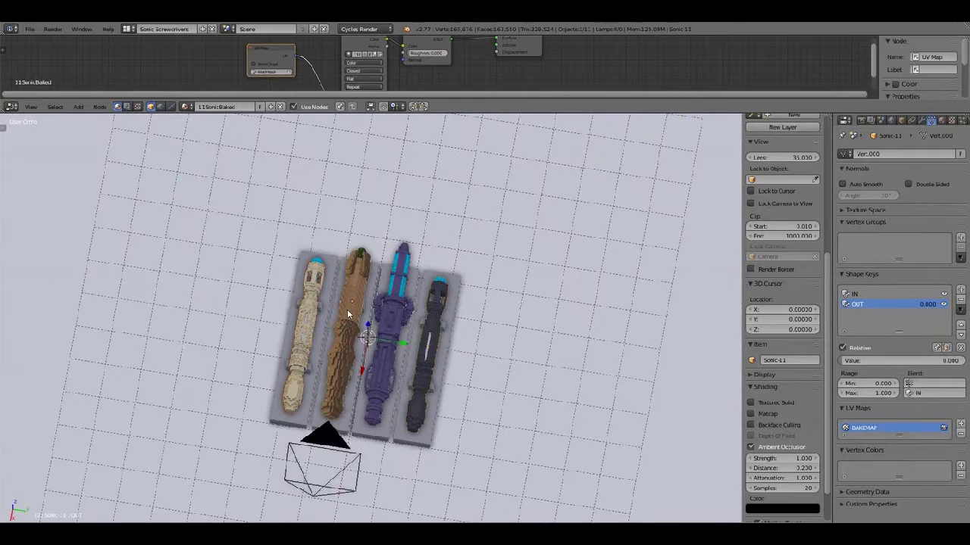
key("KP_Divide")
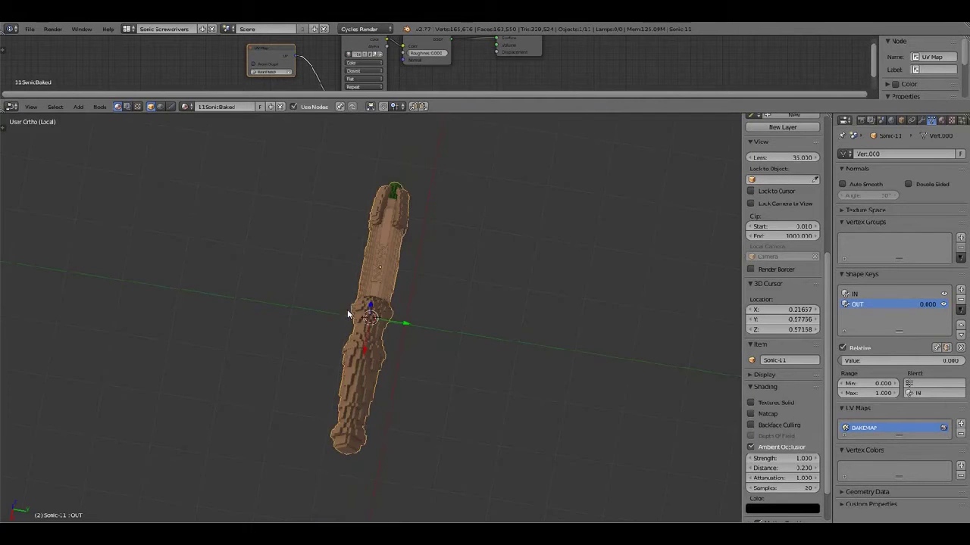
Show the isolated wooden screwdriver rendered in Cycles from a top view.
mouse_move(347, 309)
middle_mouse_down()
mouse_move(271, 273)
mouse_move(248, 274)
middle_mouse_up()
key("shift+z")
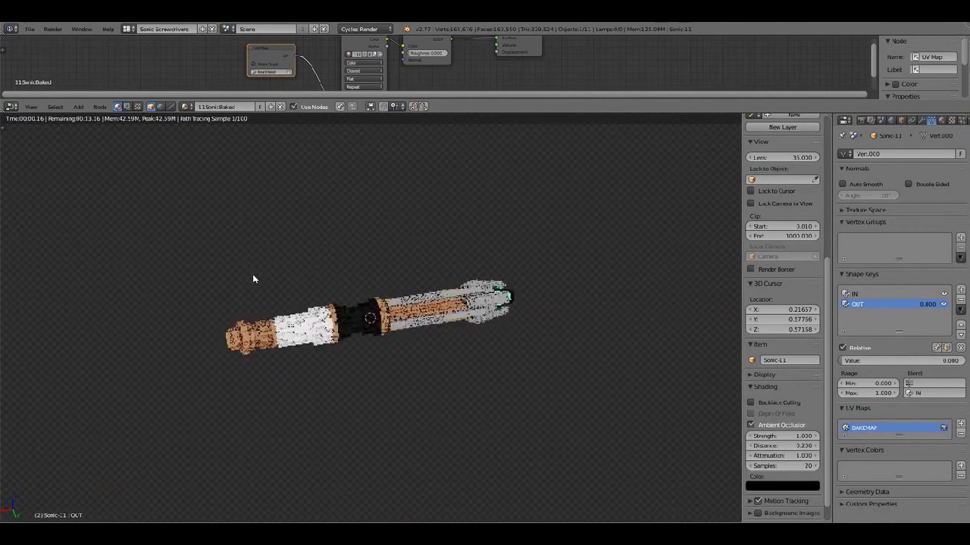
key("KP_7")
scroll(356, 334, "up", 5)
scroll(455, 380, "up", 2)
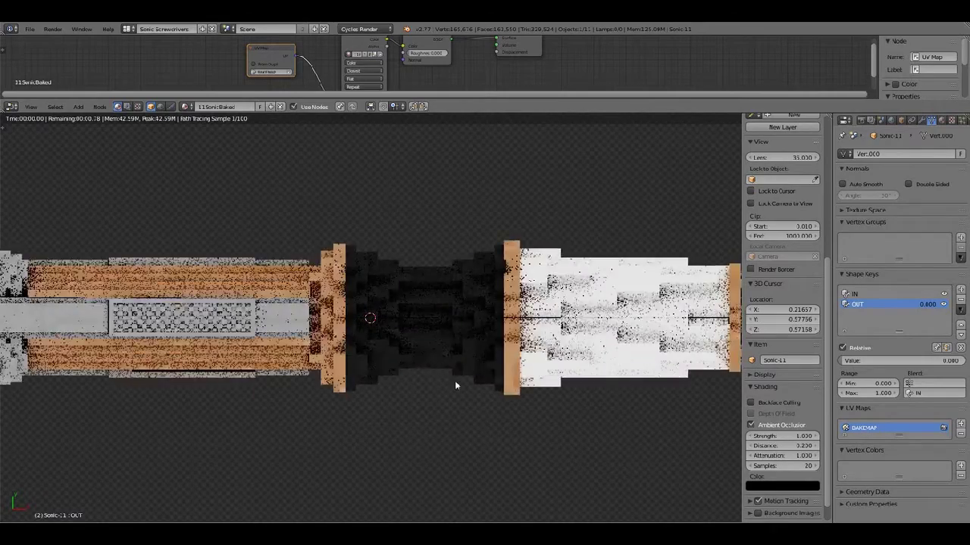
scroll(455, 380, "up", 5)
scroll(416, 379, "down", 3, "ctrl")
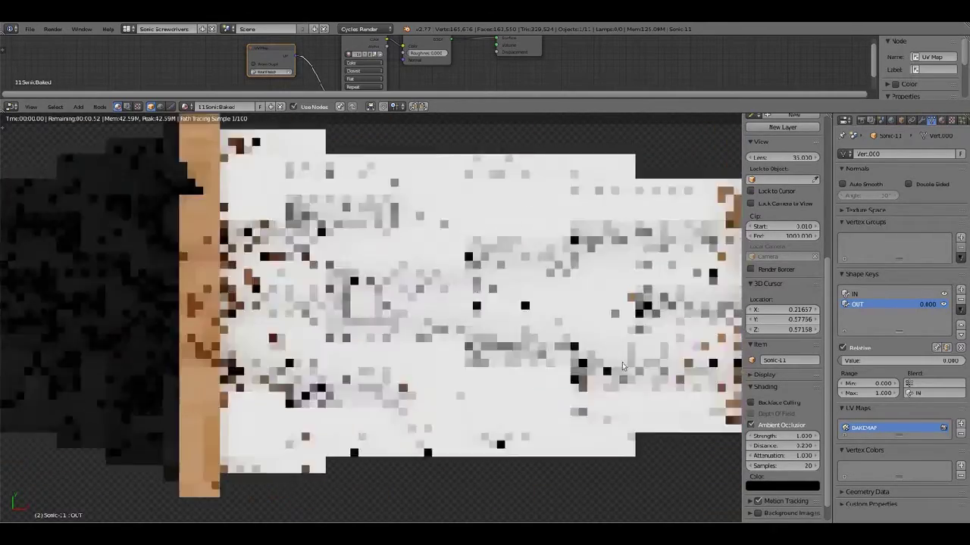
scroll(454, 377, "down", 2, "ctrl")
scroll(487, 373, "down", 1, "ctrl")
scroll(487, 373, "down", 1)
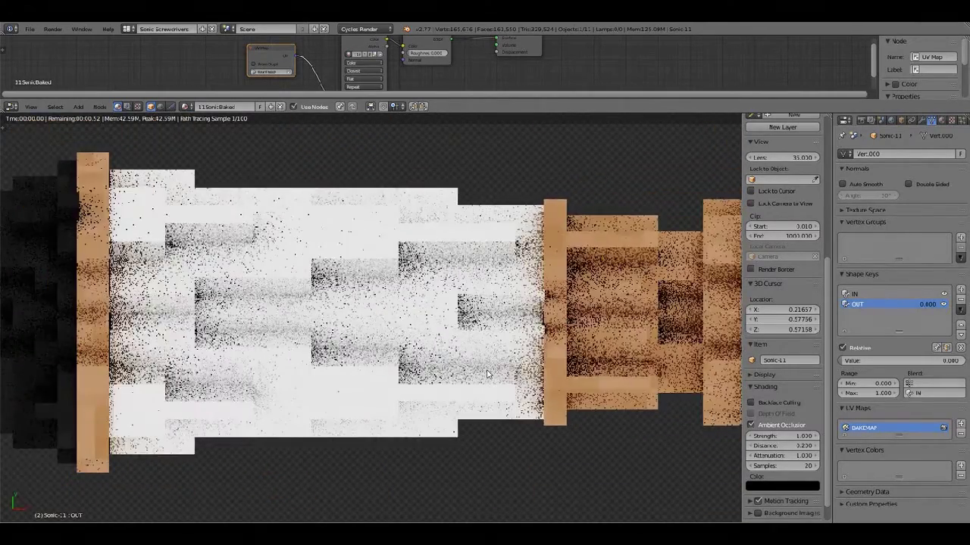
scroll(487, 374, "down", 1)
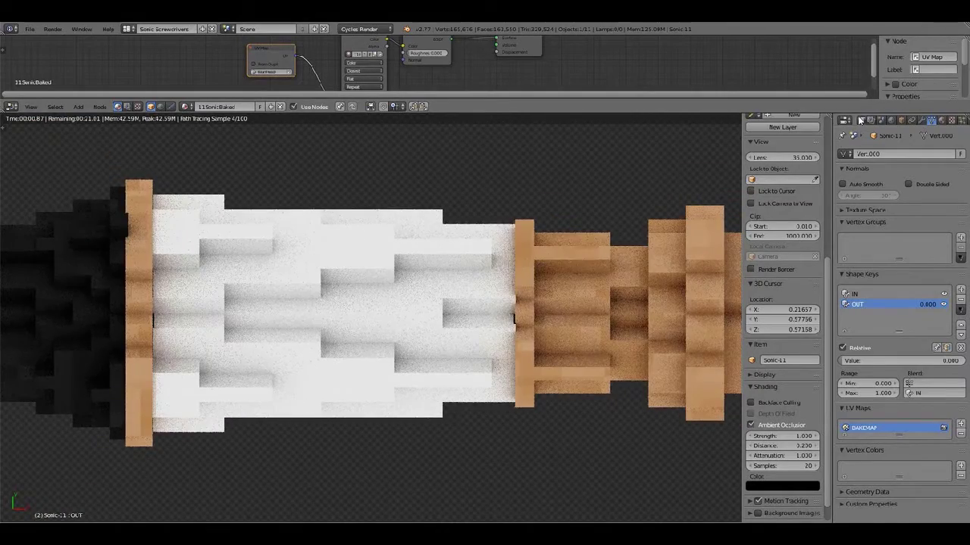
Open the Render settings and pan along the rendered handle to the glowing tip.
left_click(861, 121)
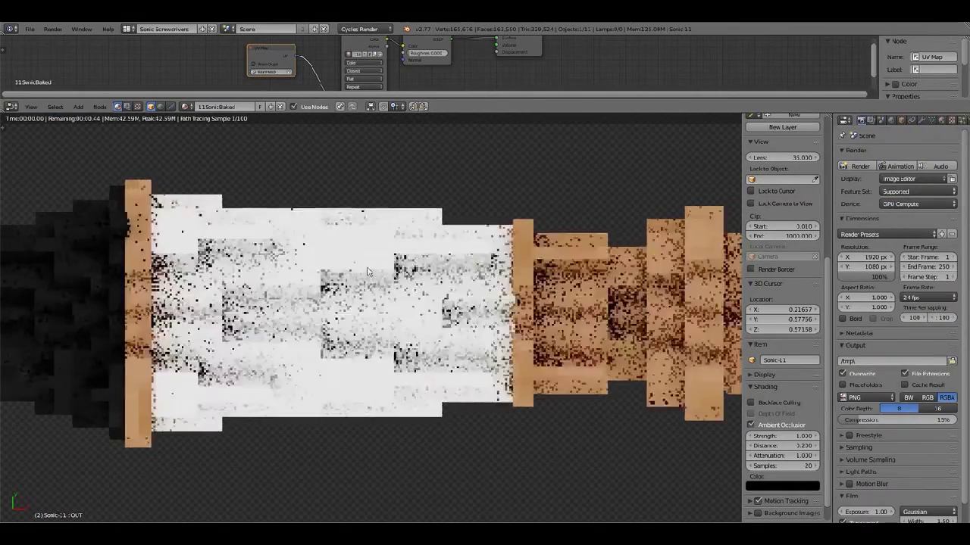
middle_click_drag(547, 268, 346, 266, "shift")
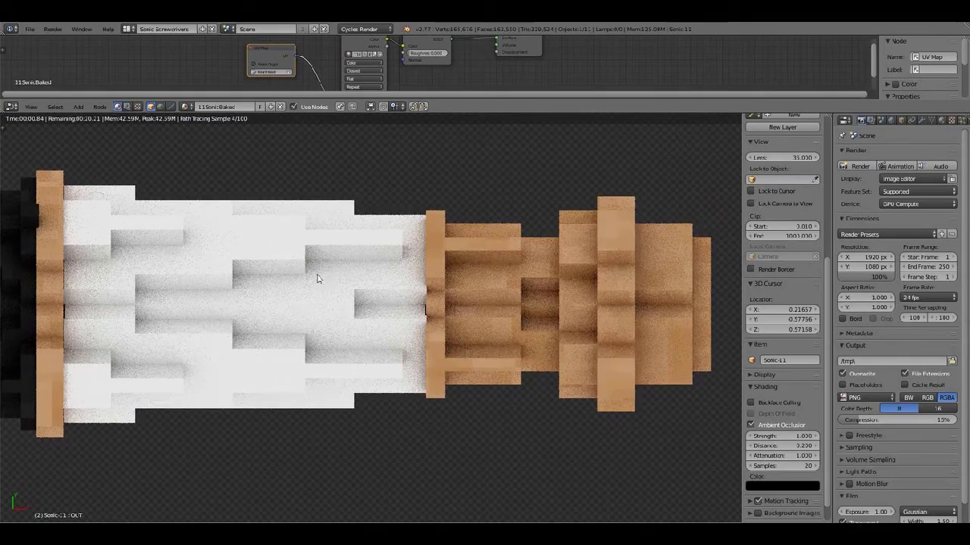
scroll(293, 283, "down", 2)
middle_click_drag(295, 288, 627, 283, "shift")
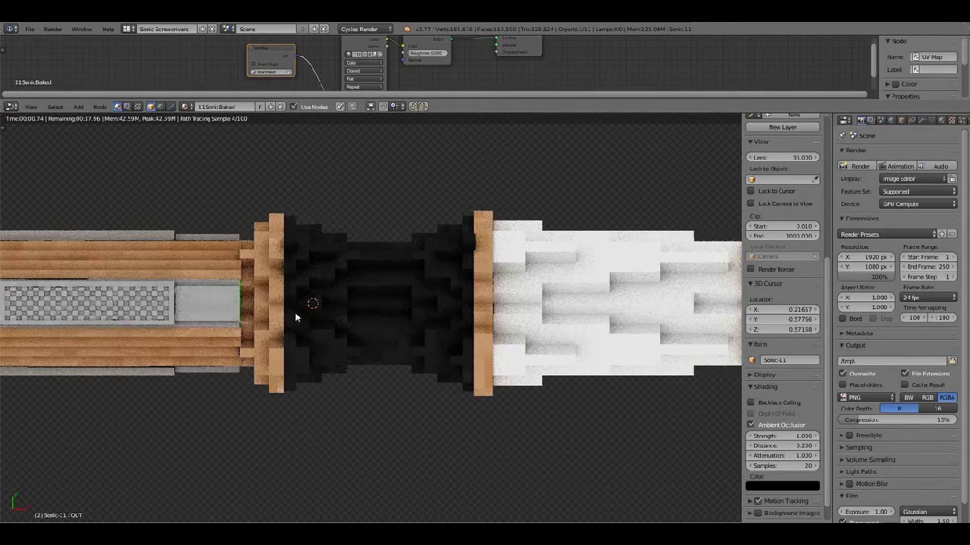
middle_click_drag(295, 318, 734, 339, "shift")
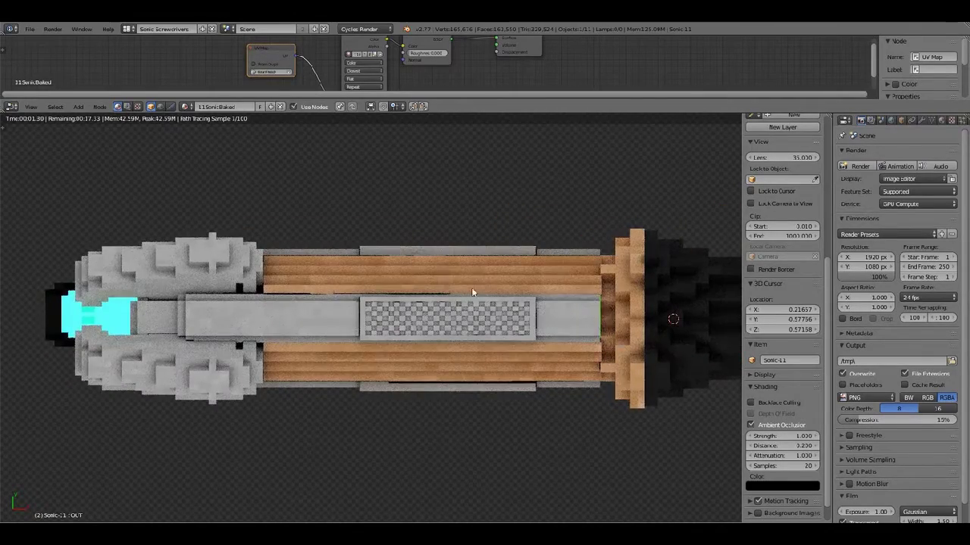
middle_click_drag(471, 292, 759, 323, "shift")
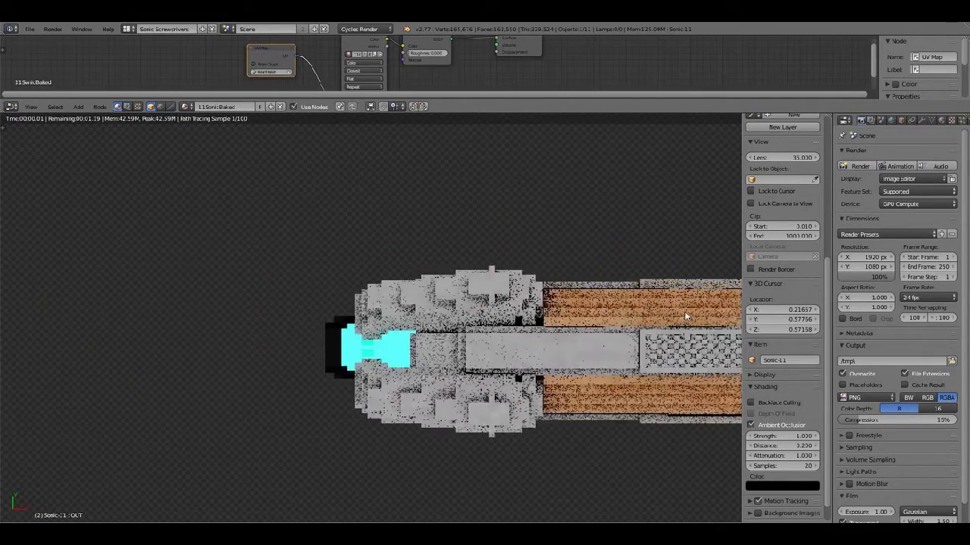
Open the claws with the OUT shape key, then undo and slide it back to closed.
left_click(930, 122)
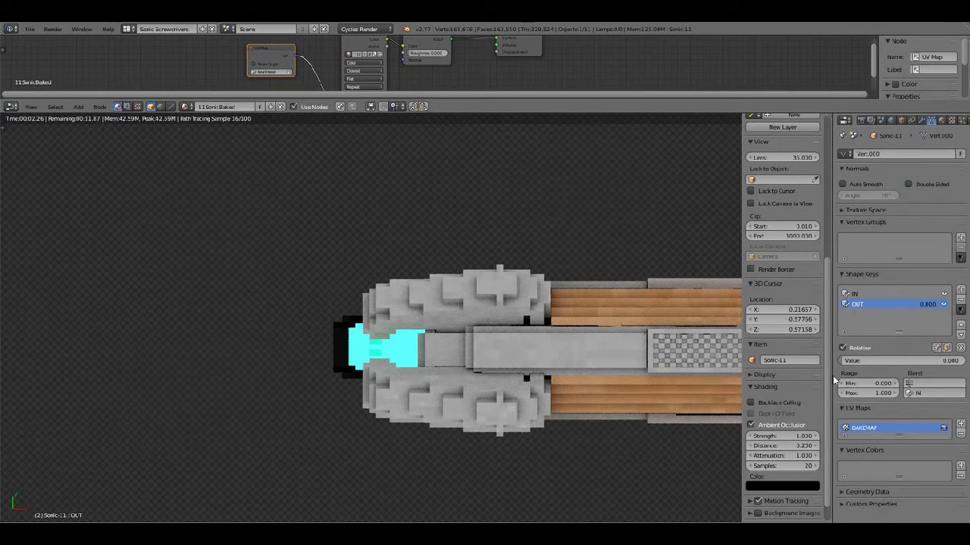
left_click_drag(843, 362, 961, 362)
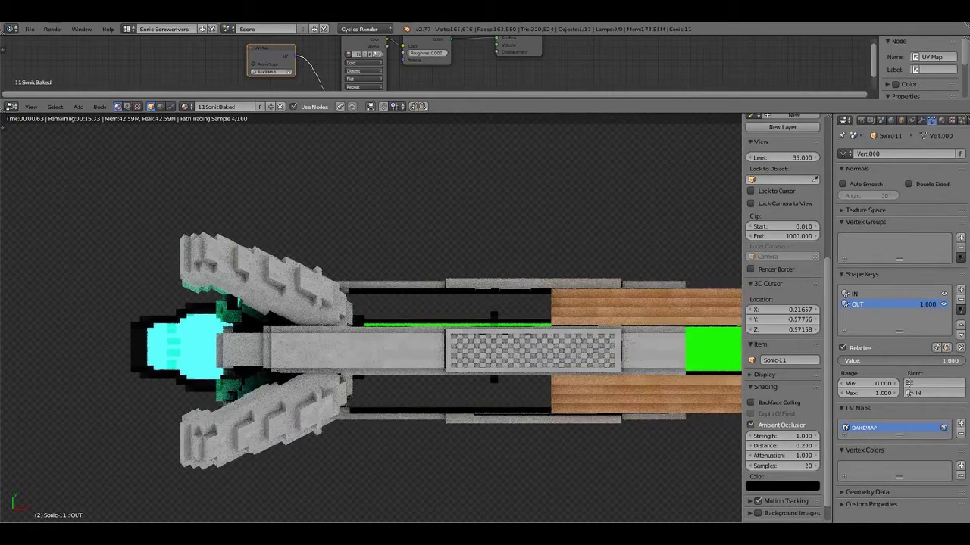
key("ctrl+z")
key("ctrl+z")
key("ctrl+z")
key("ctrl+z")
key("ctrl+z")
key("ctrl+z")
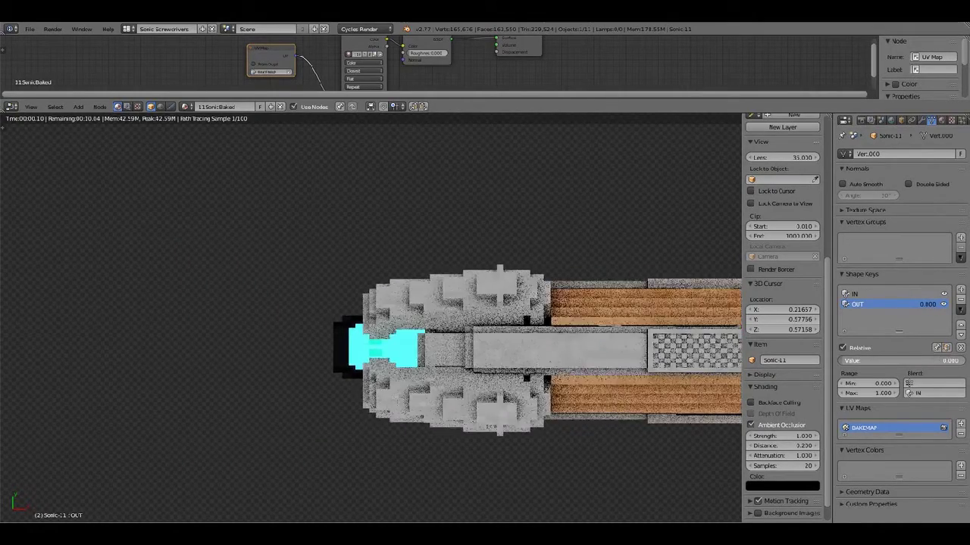
scroll(637, 341, "down", 5)
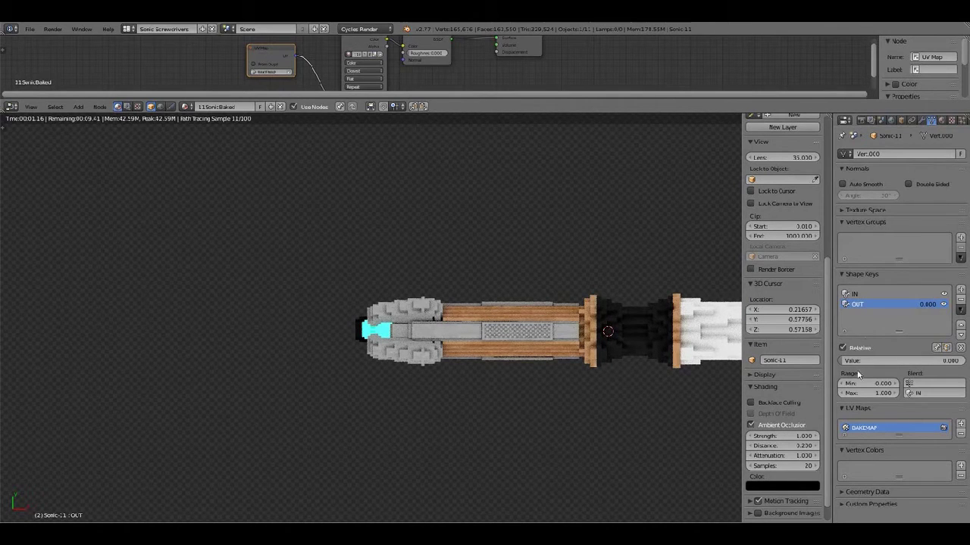
mouse_move(947, 360)
left_mouse_down()
mouse_move(909, 360)
mouse_move(954, 361)
left_mouse_up()
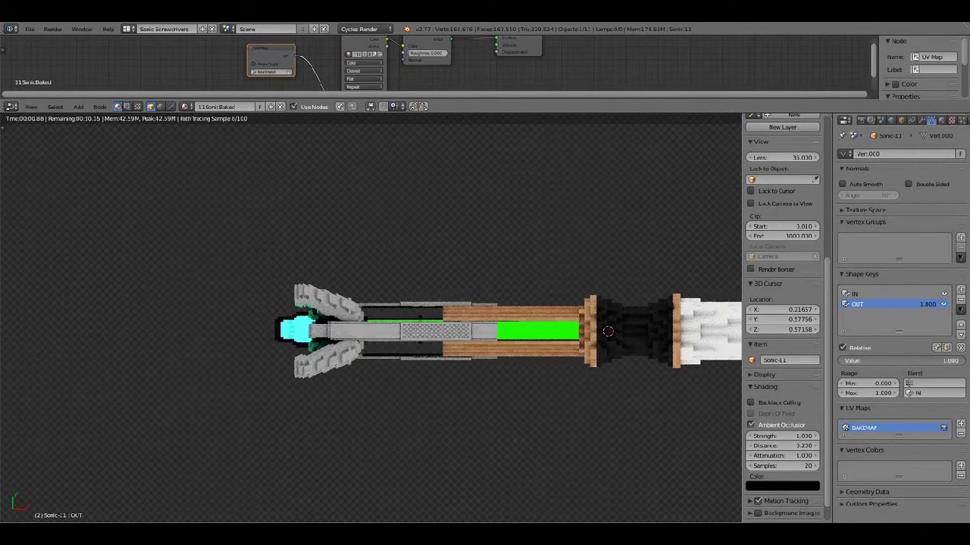
left_click_drag(951, 360, 844, 361)
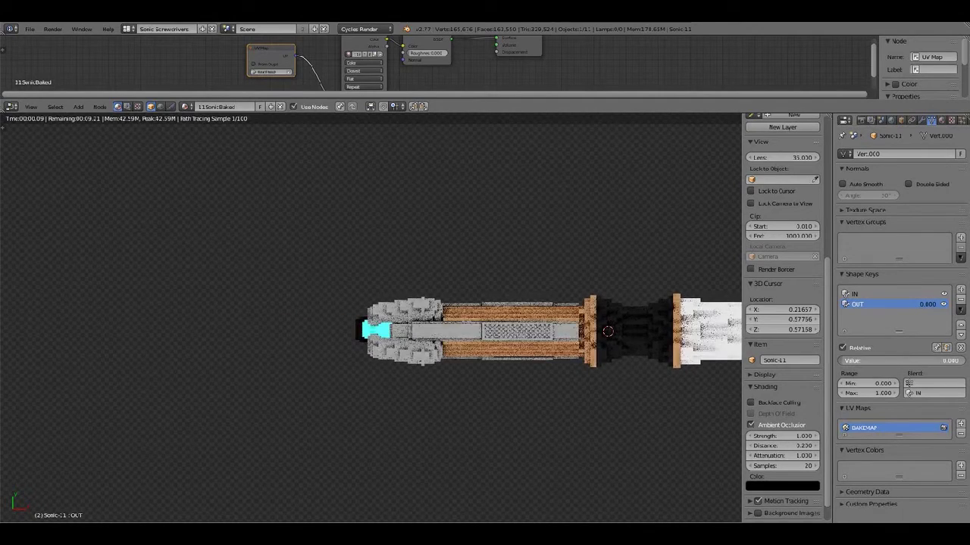
Orbit close to the tip, reopen the claws to 1, then partly close them again.
mouse_move(818, 361)
middle_mouse_down()
mouse_move(660, 278)
mouse_move(569, 298)
mouse_move(764, 346)
middle_mouse_up()
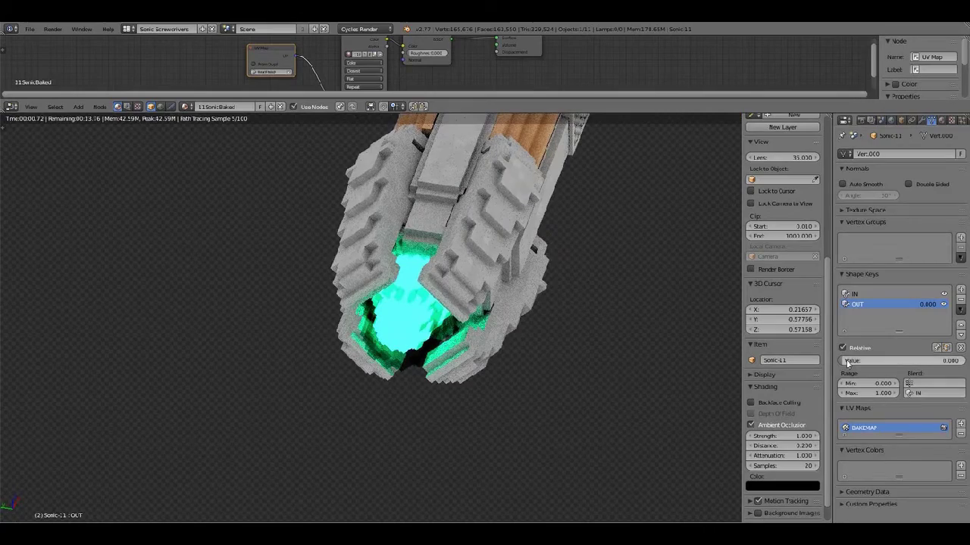
left_click_drag(845, 360, 951, 360)
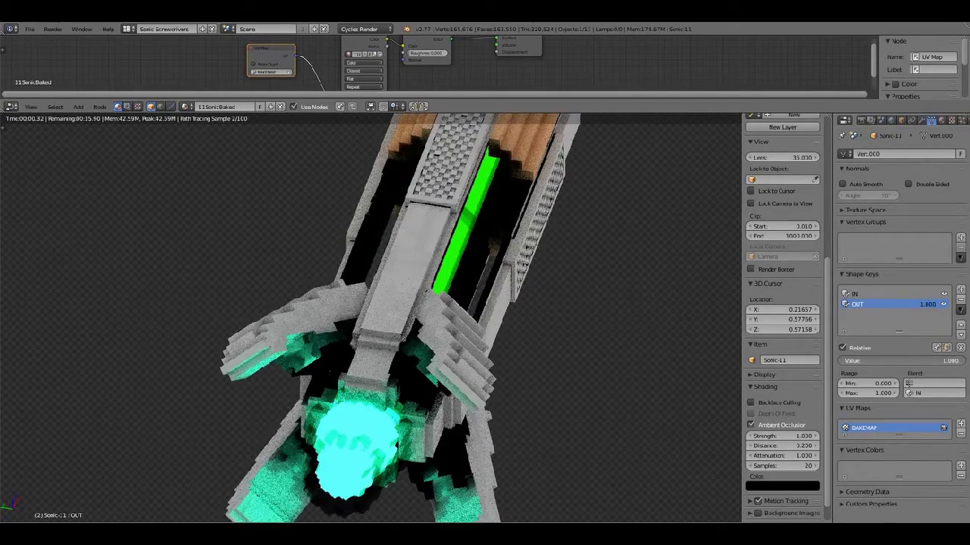
key("KP_8")
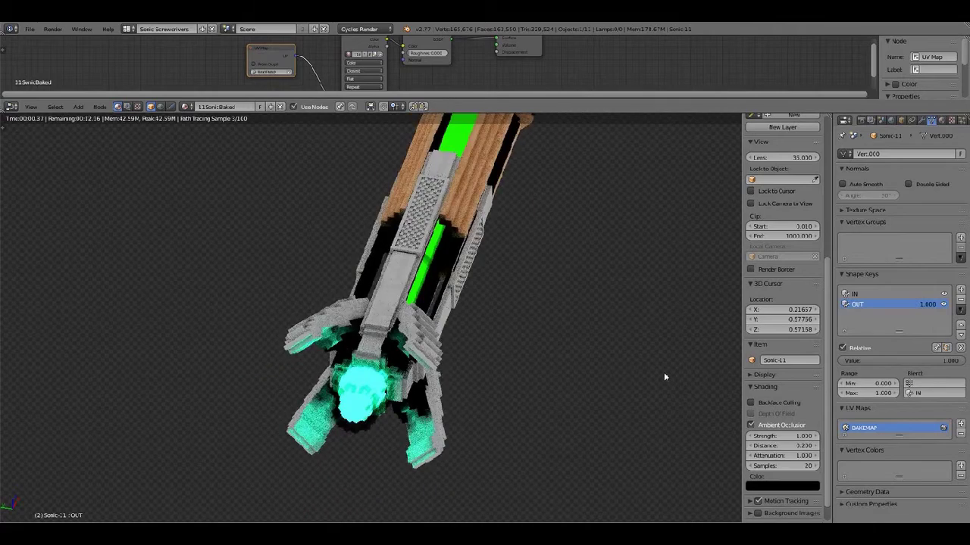
mouse_move(646, 365)
middle_mouse_down()
mouse_move(623, 342)
mouse_move(656, 341)
middle_mouse_up()
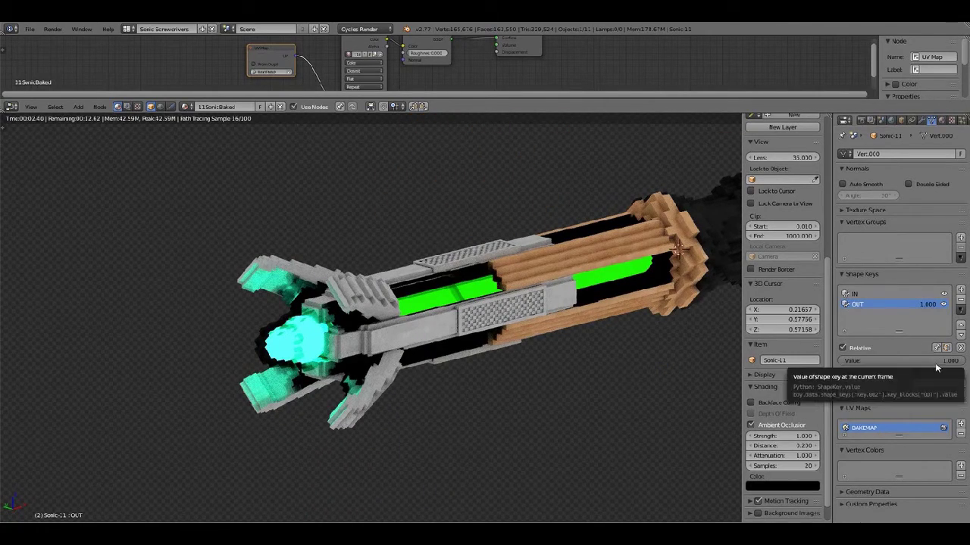
left_click_drag(934, 362, 839, 364)
Return to solid shading and set the world background colour to black.
key("shift+z")
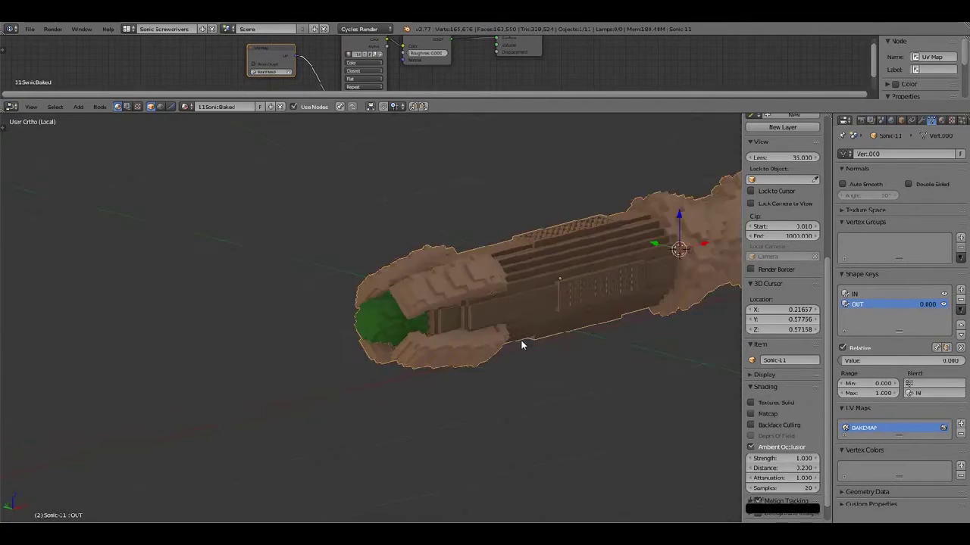
mouse_move(503, 346)
middle_mouse_down()
mouse_move(484, 349)
mouse_move(575, 298)
middle_mouse_up()
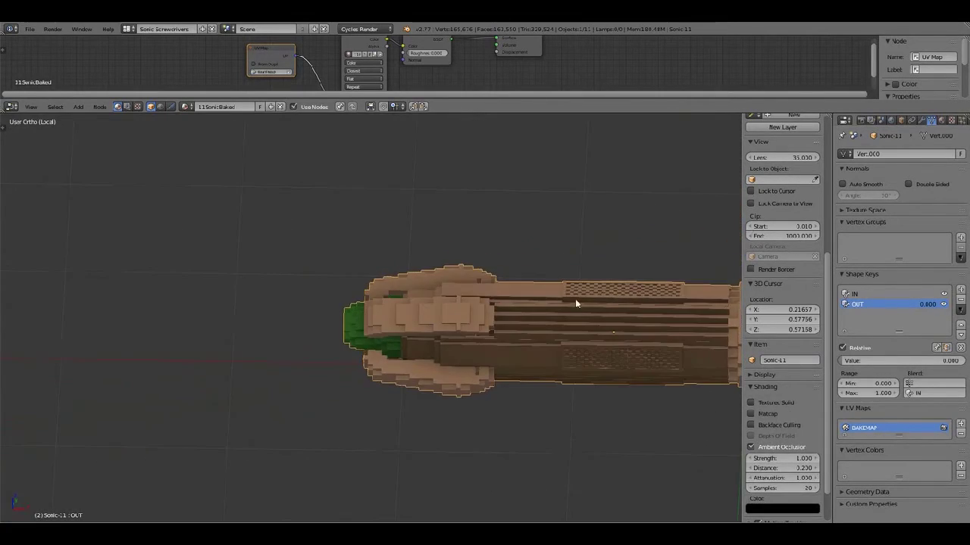
left_click(891, 120)
left_click(913, 224)
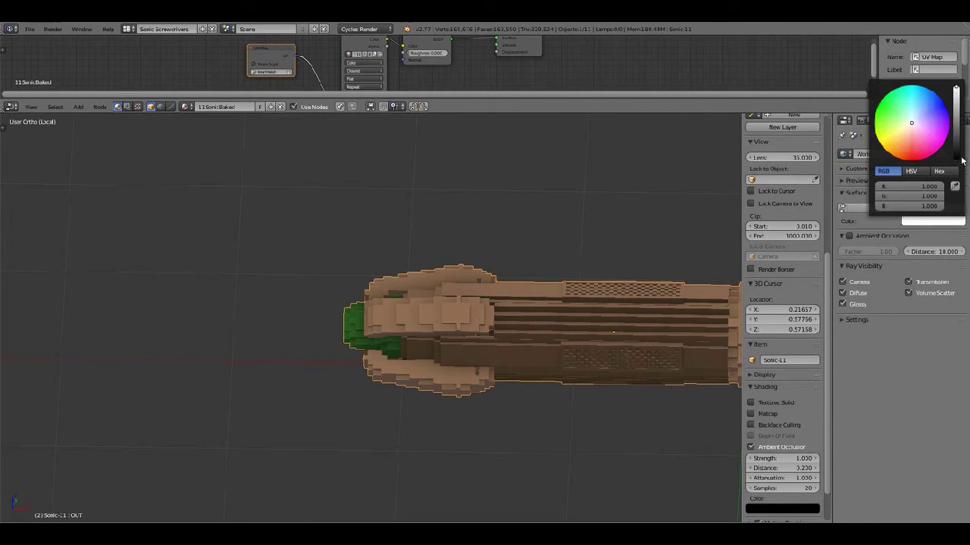
left_click_drag(962, 161, 958, 163)
middle_click_drag(633, 215, 601, 254)
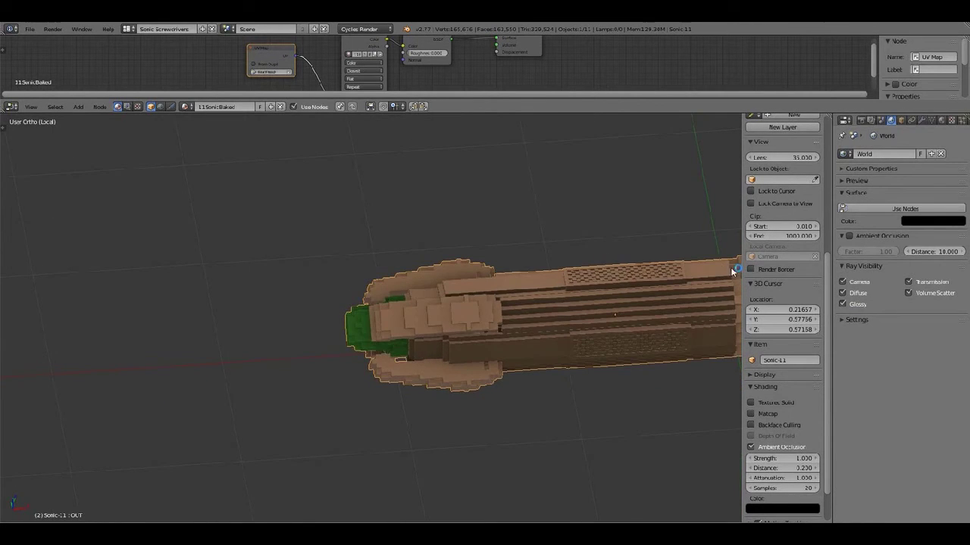
In a Cycles rendered preview, open the claws fully with the OUT shape key, then reset it to 0.800.
key("shift+z")
left_click(932, 120)
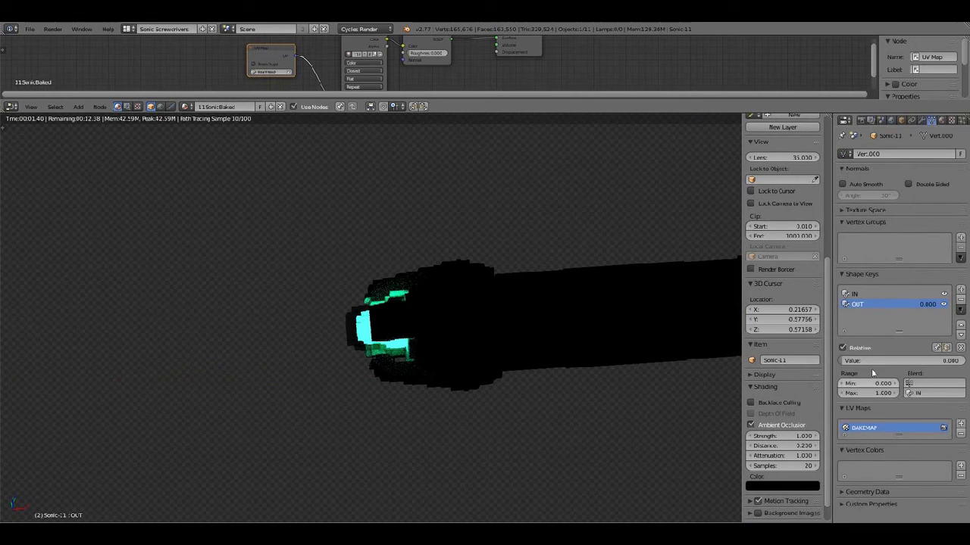
left_click_drag(927, 304, 947, 304)
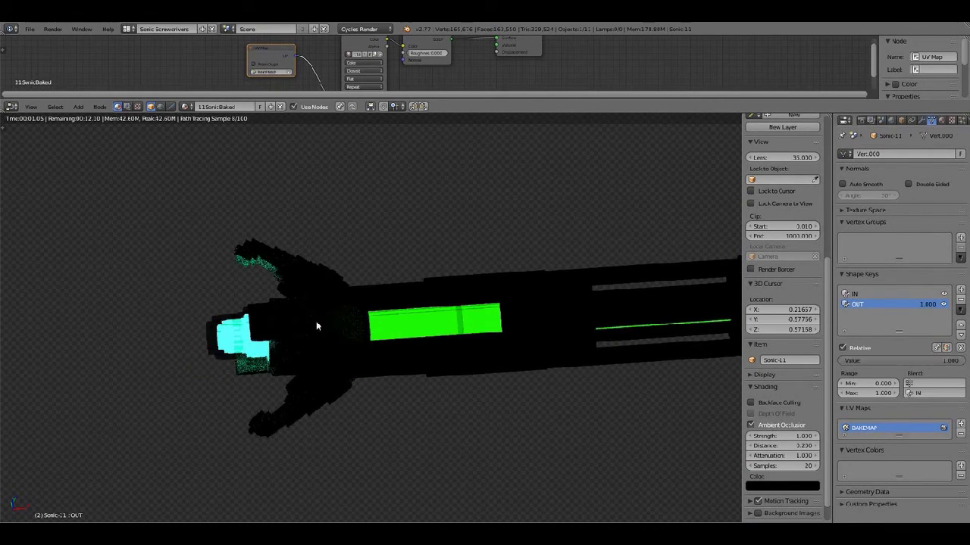
middle_click_drag(316, 320, 382, 300)
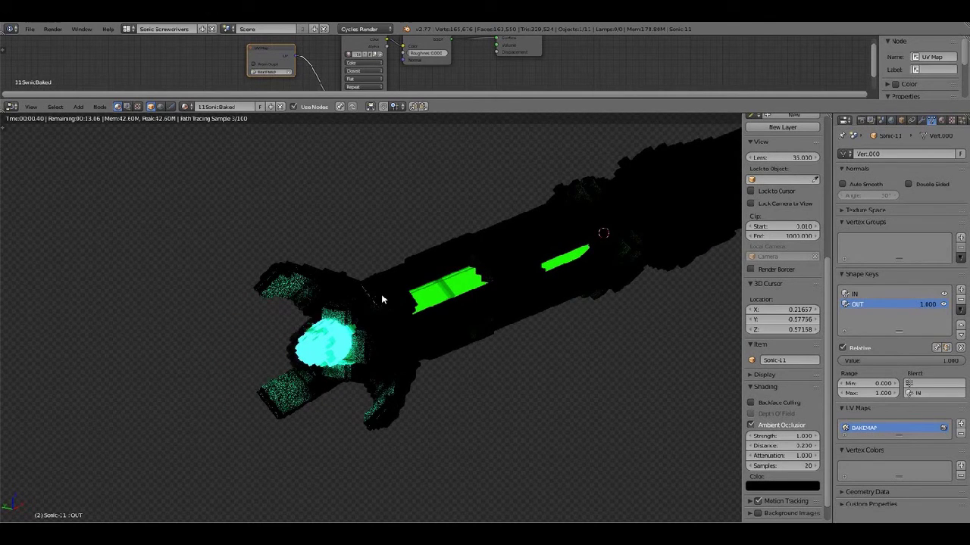
middle_click_drag(381, 297, 271, 271)
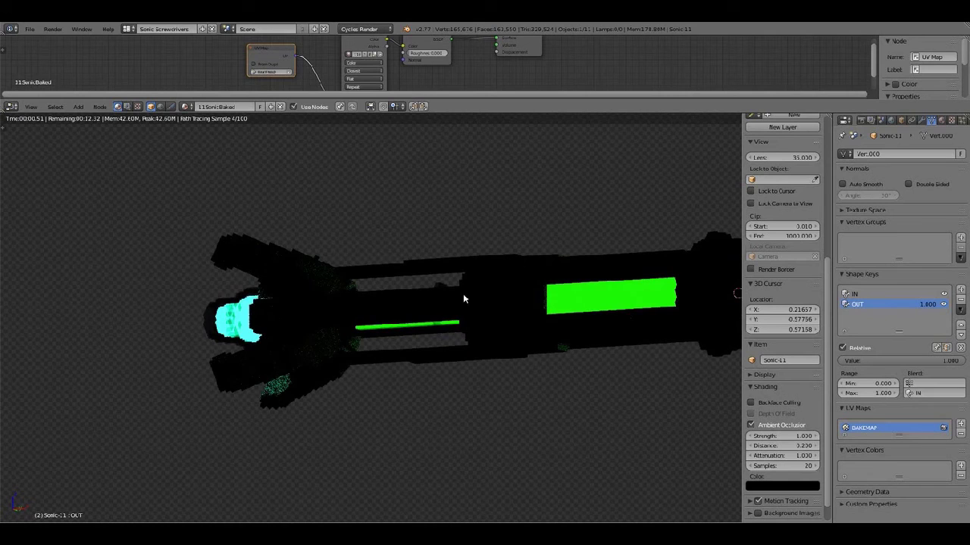
left_click_drag(926, 363, 901, 363)
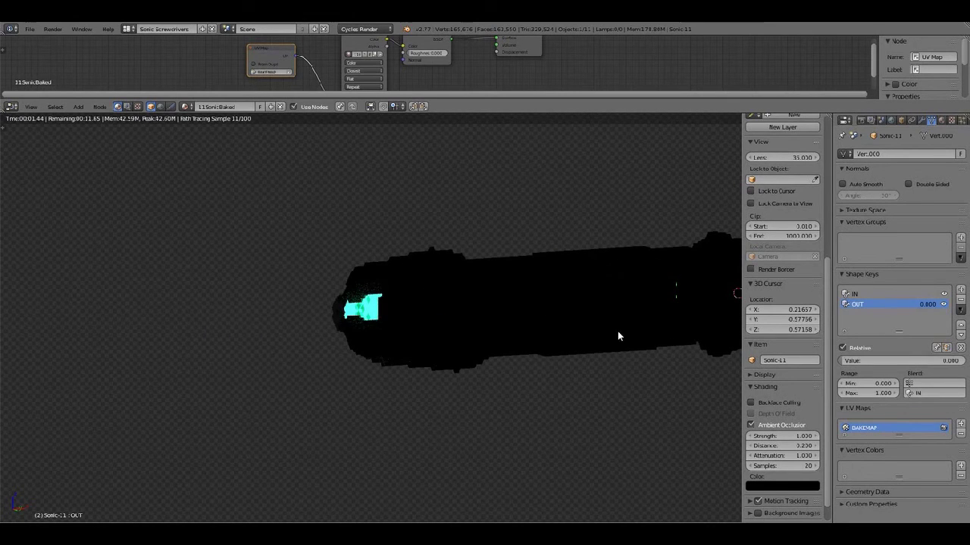
Switch back to solid shading and leave local view to show all four screwdrivers.
key("shift+z")
mouse_move(618, 336)
middle_mouse_down()
mouse_move(667, 379)
mouse_move(687, 363)
middle_mouse_up()
scroll(668, 379, "down", 3)
key("KP_Divide")
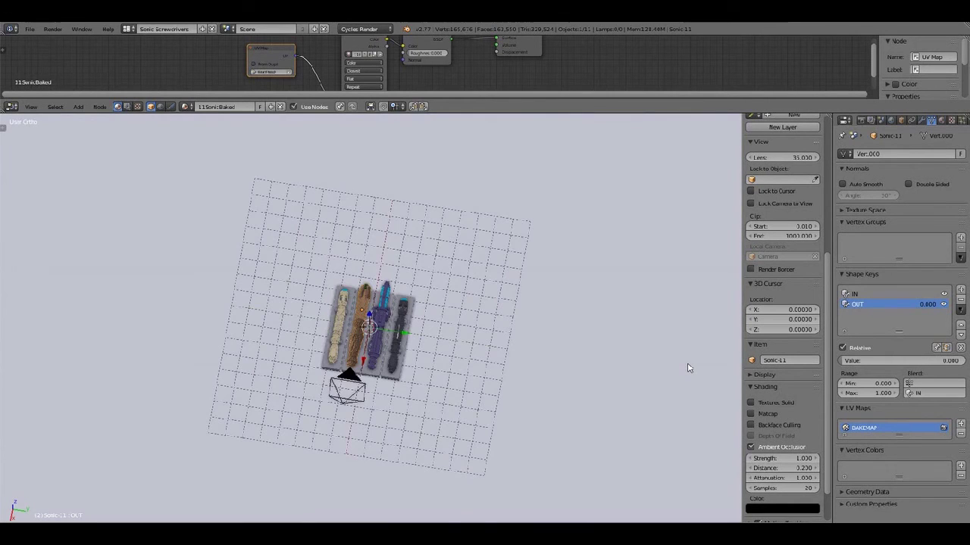
Preview the camera view in Cycles with the world colour set back to white (1.000).
key("KP_0")
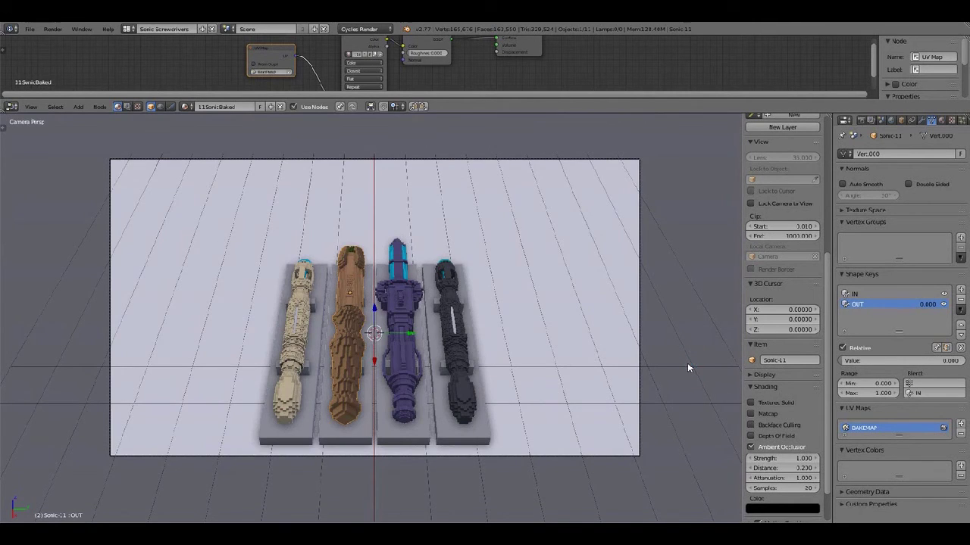
key("shift+z")
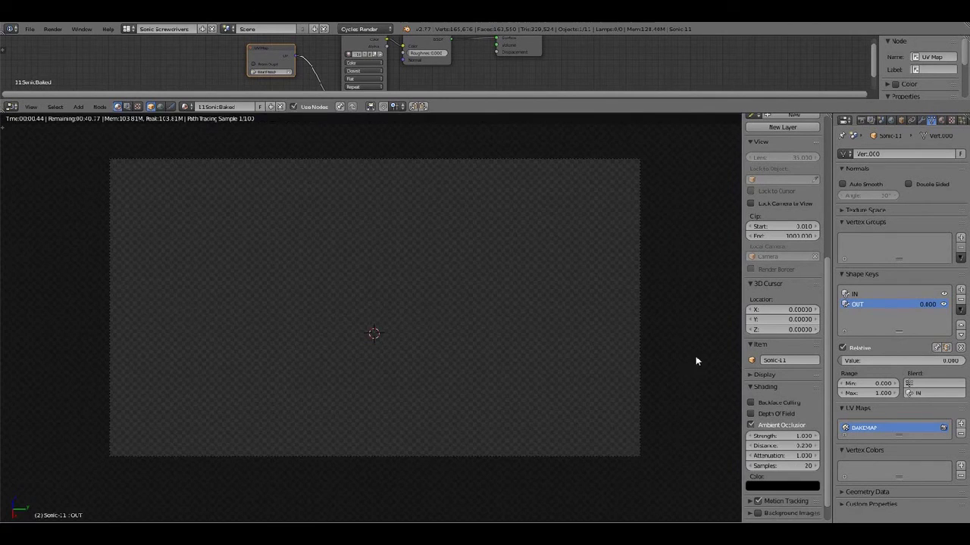
left_click(892, 122)
left_click(936, 224)
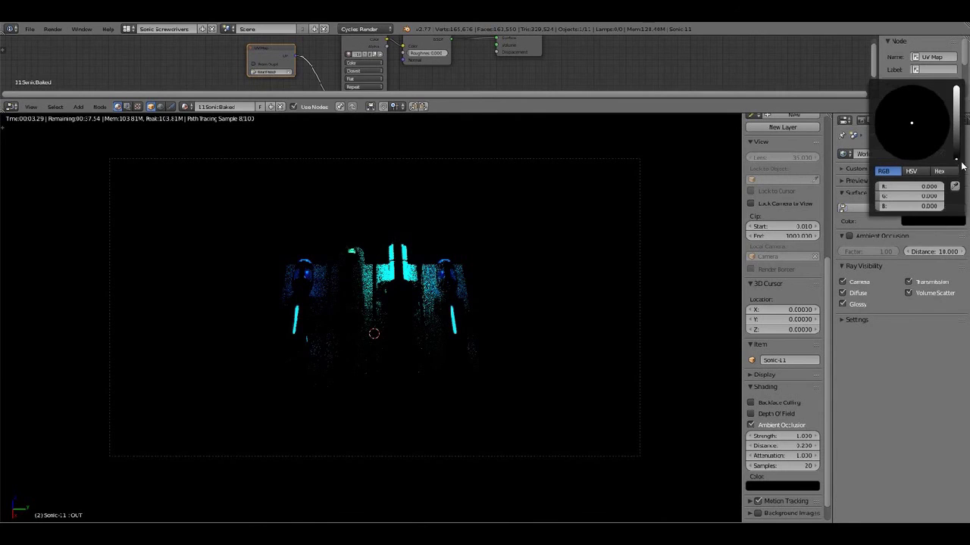
left_click_drag(957, 137, 957, 88)
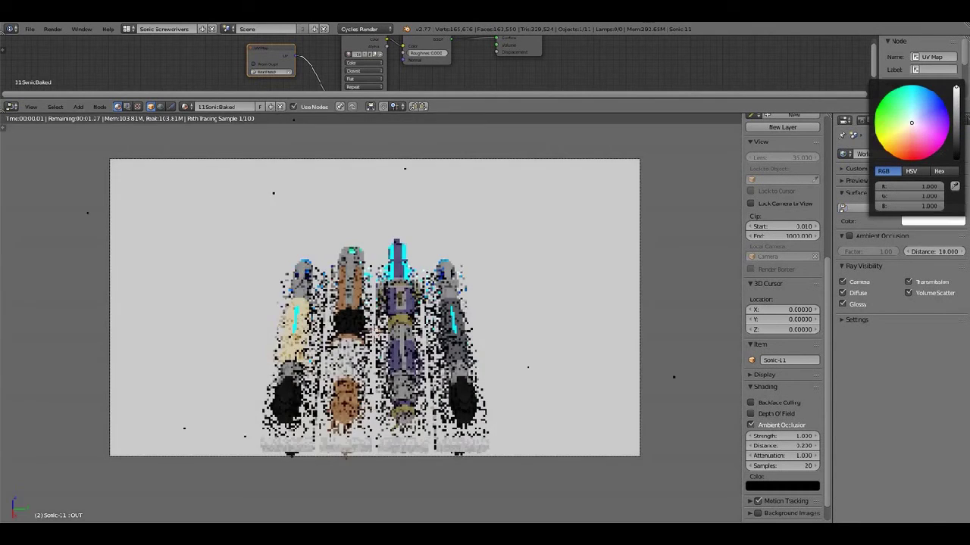